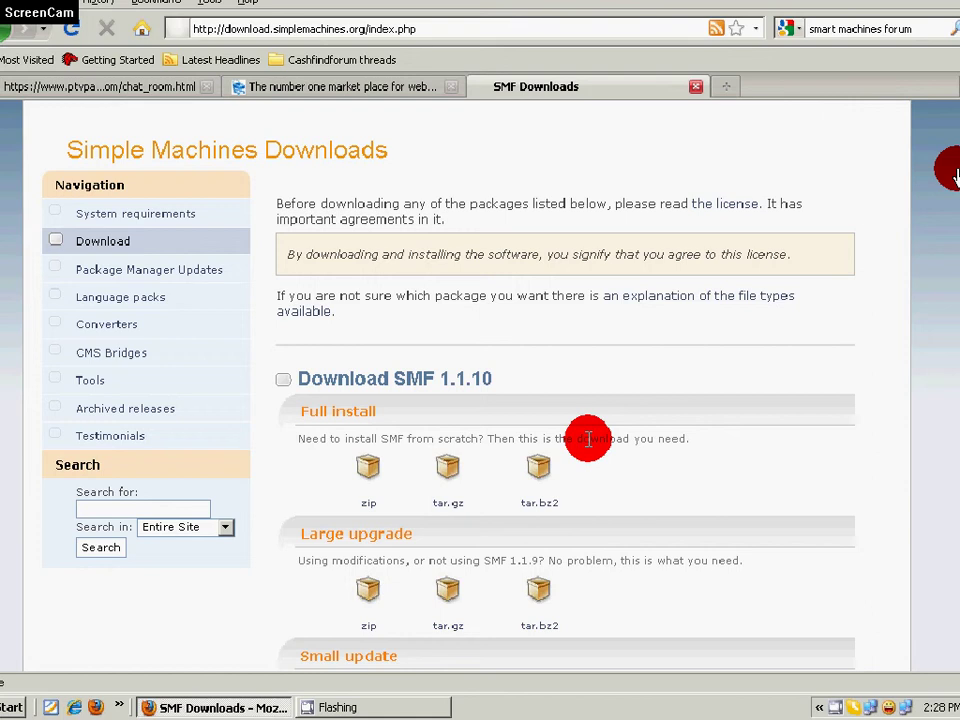
Step: Download the zip package of the SMF 1.1.10 full install
{"action": "scroll", "coordinate": [588, 440], "scroll_direction": "down", "scroll_amount": 3}
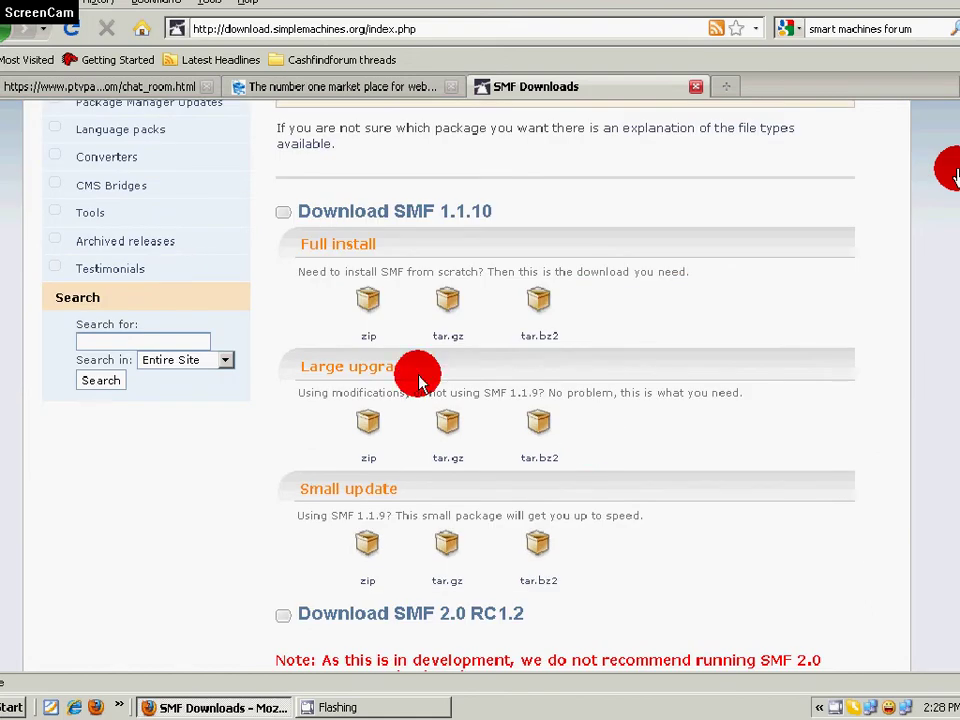
{"action": "left_click", "coordinate": [367, 305]}
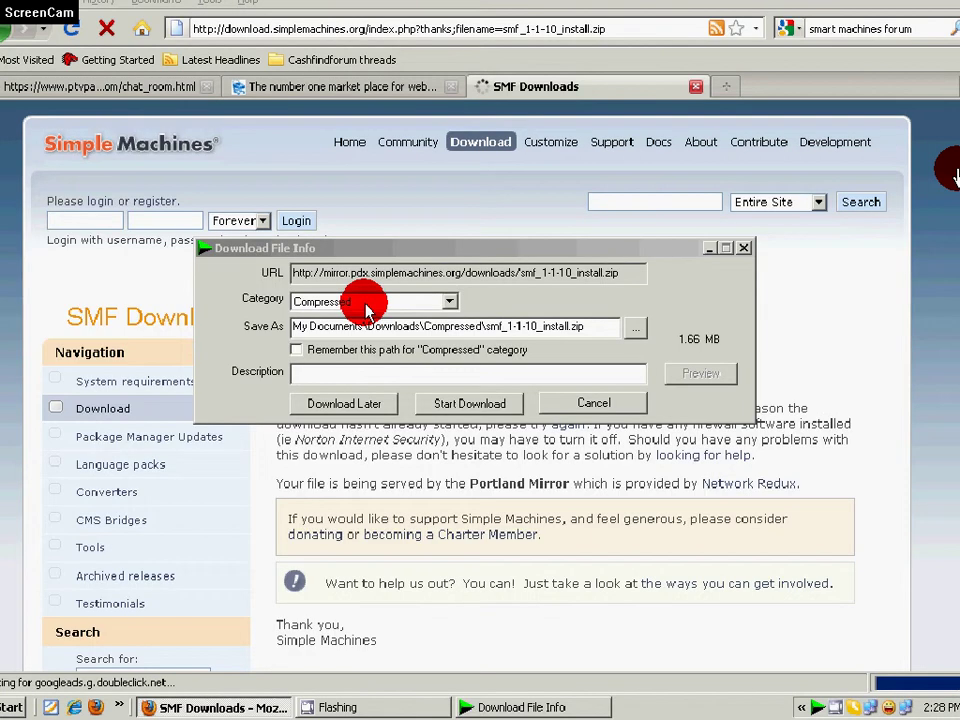
{"action": "left_click", "coordinate": [470, 404]}
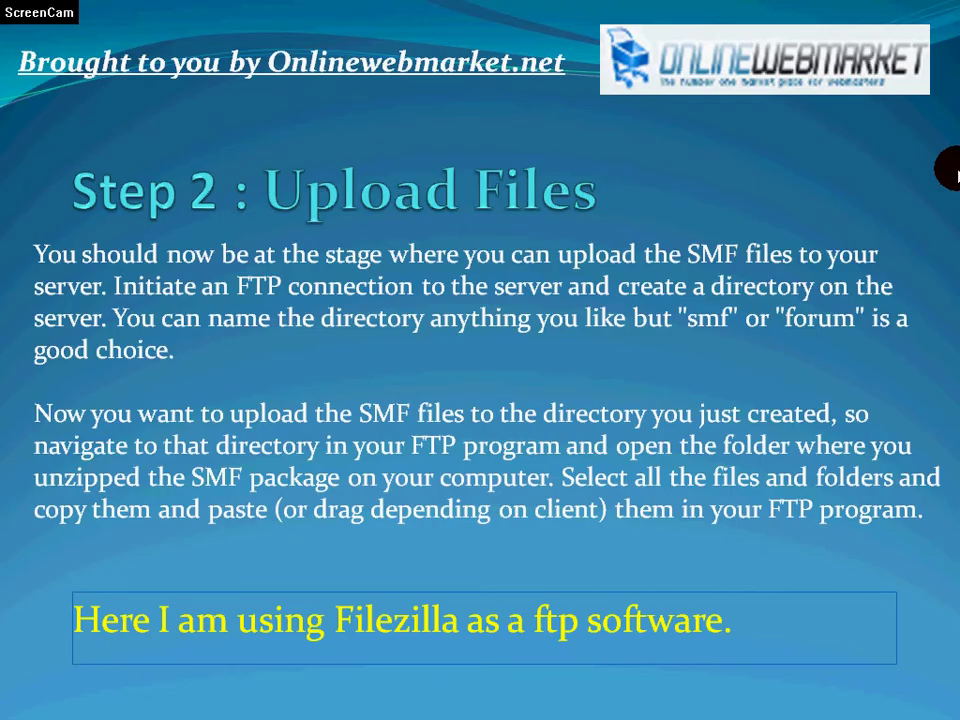
Step: Extract the smf_1-1-10_install archive from the Download folder to the default destination and close the archive
{"action": "left_click", "coordinate": [950, 171]}
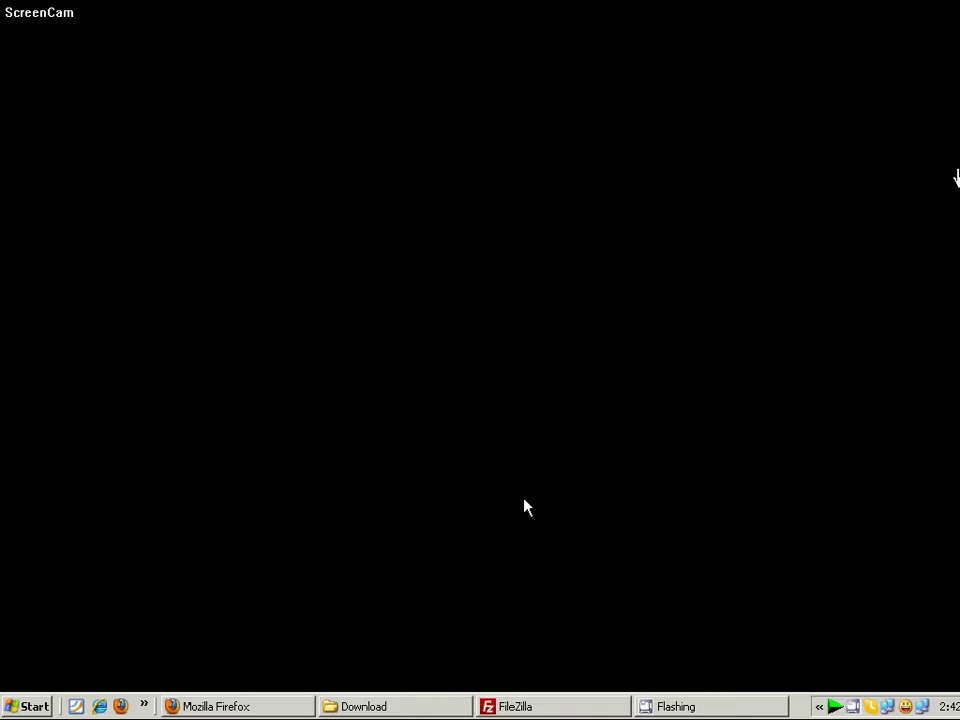
{"action": "left_click", "coordinate": [435, 706]}
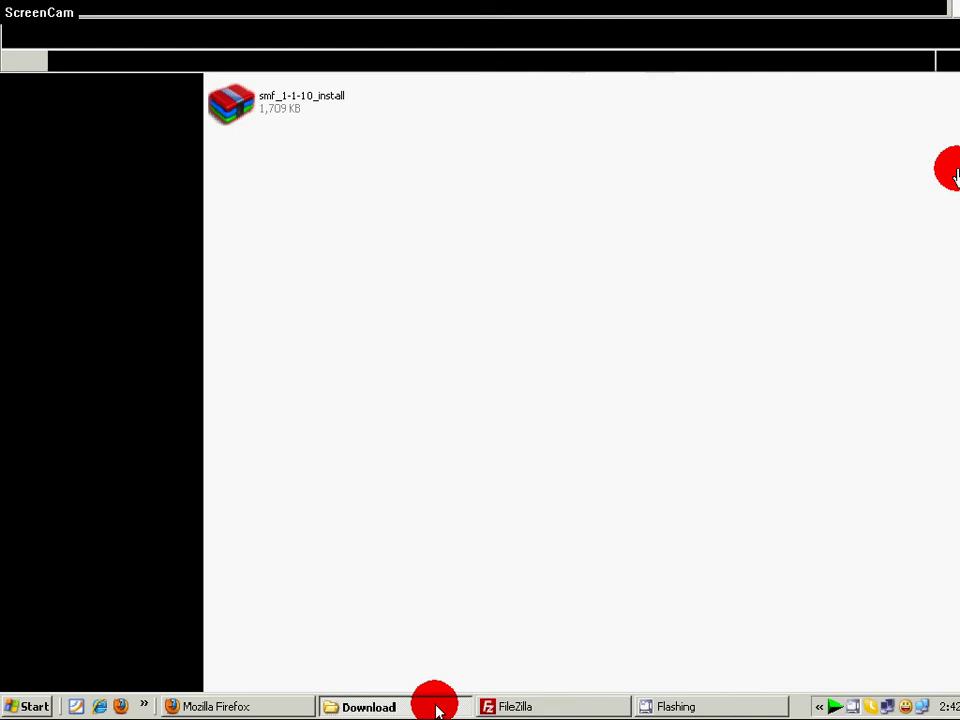
{"action": "left_click", "coordinate": [296, 112]}
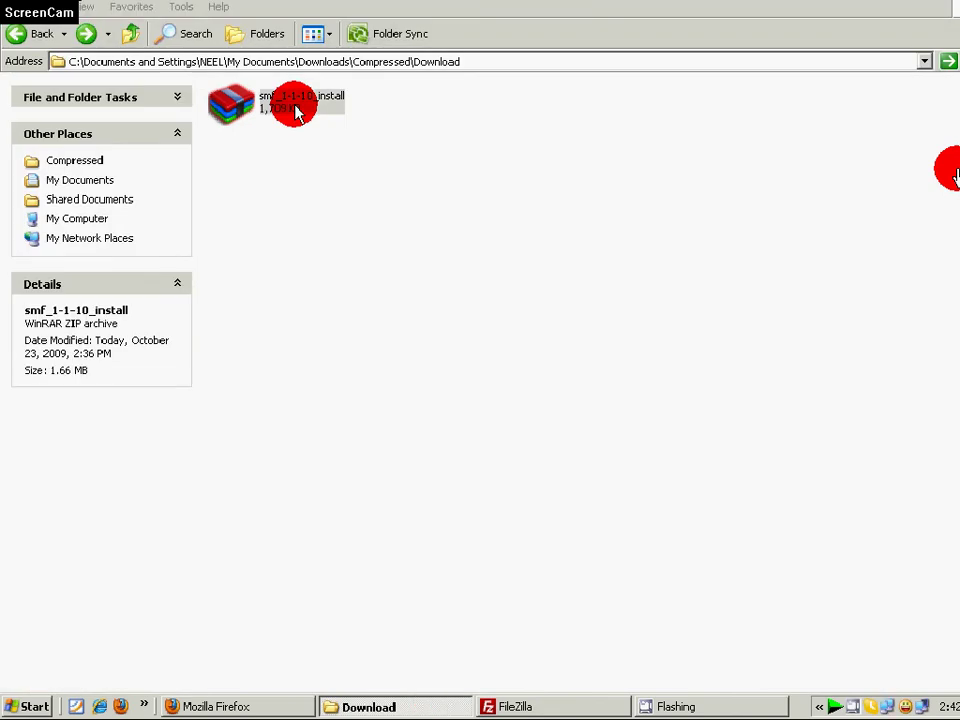
{"action": "double_click", "coordinate": [296, 112]}
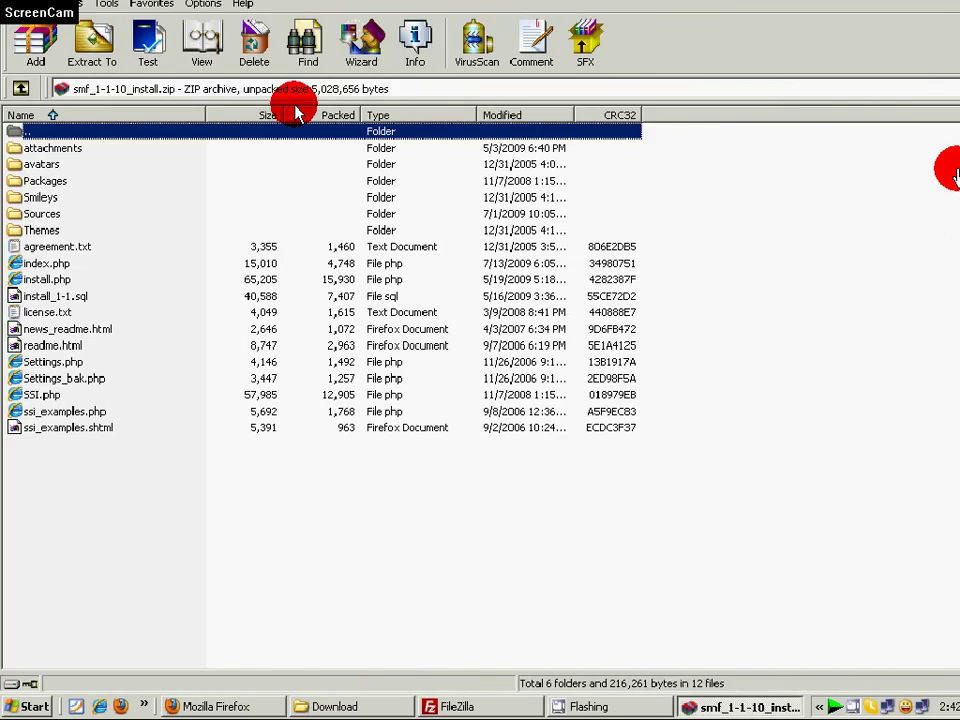
{"action": "left_click", "coordinate": [92, 63]}
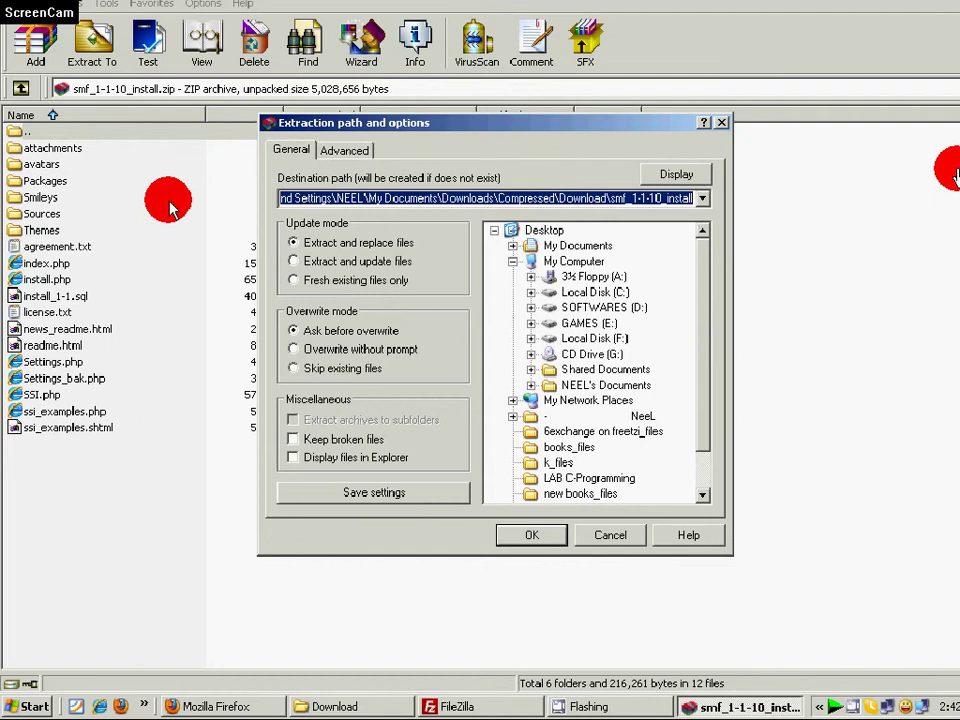
{"action": "left_click", "coordinate": [527, 540]}
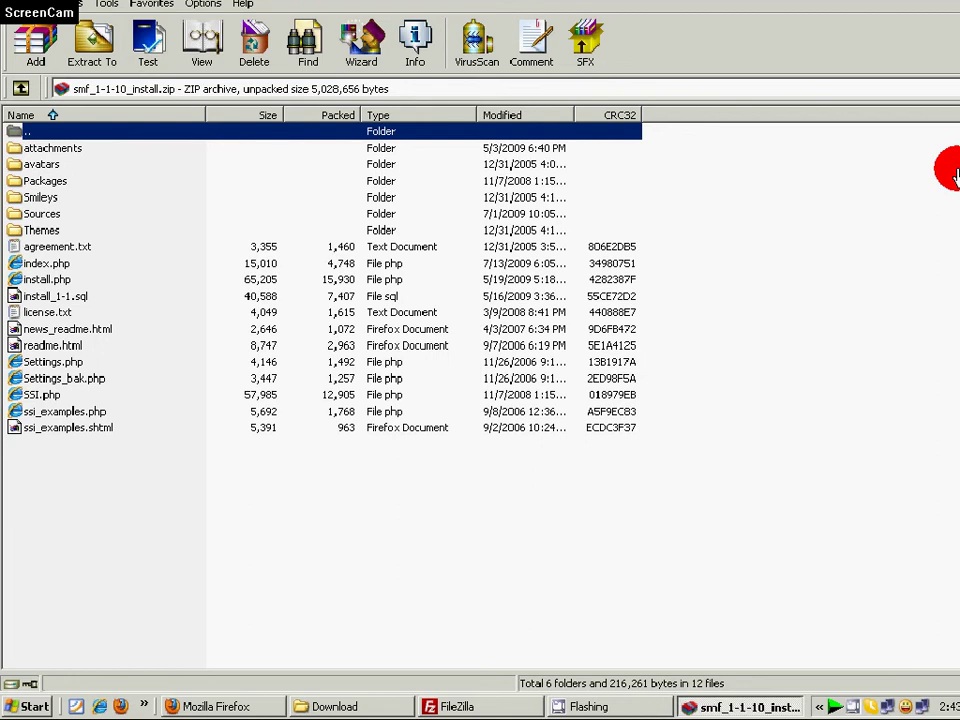
{"action": "key", "text": "Escape"}
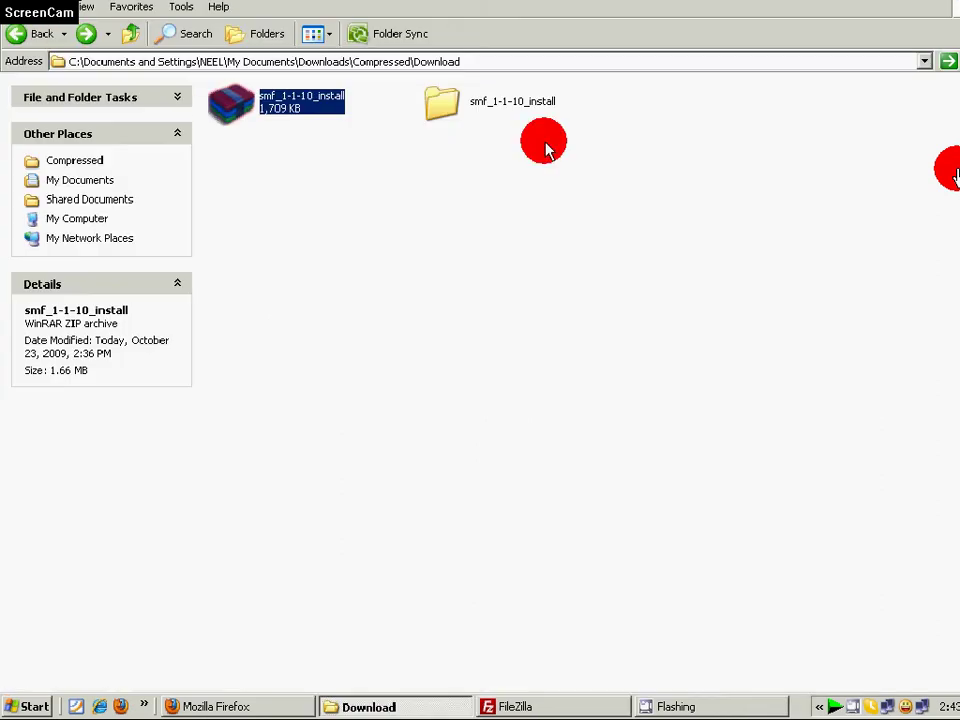
Step: Rename the extracted smf_1-1-10_install folder to smf
{"action": "right_click", "coordinate": [507, 104]}
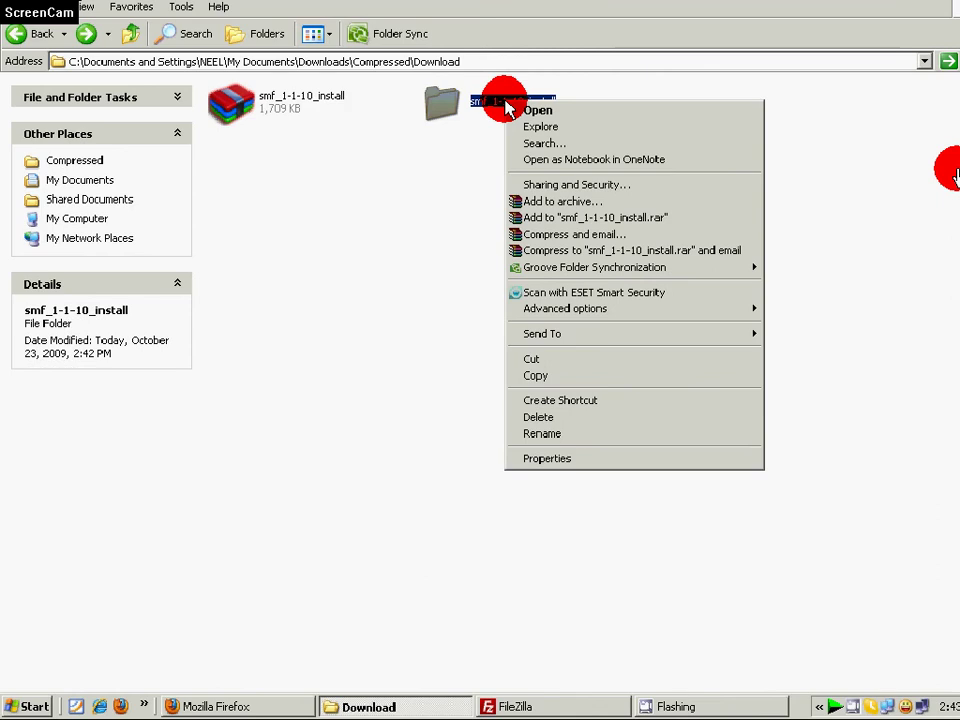
{"action": "key", "text": "m"}
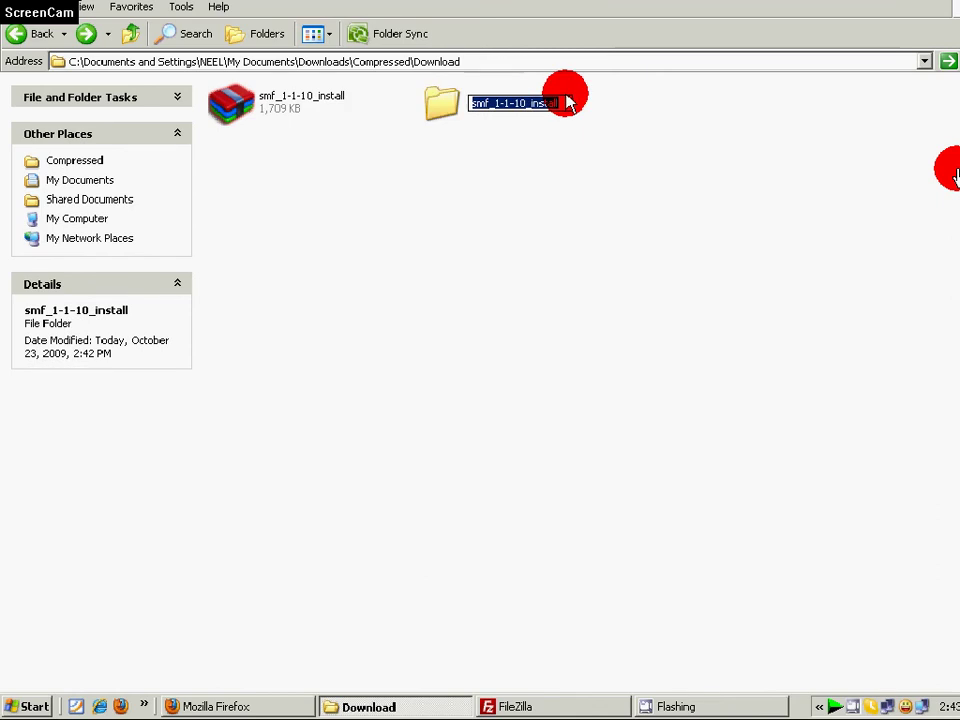
{"action": "left_click", "coordinate": [565, 104]}
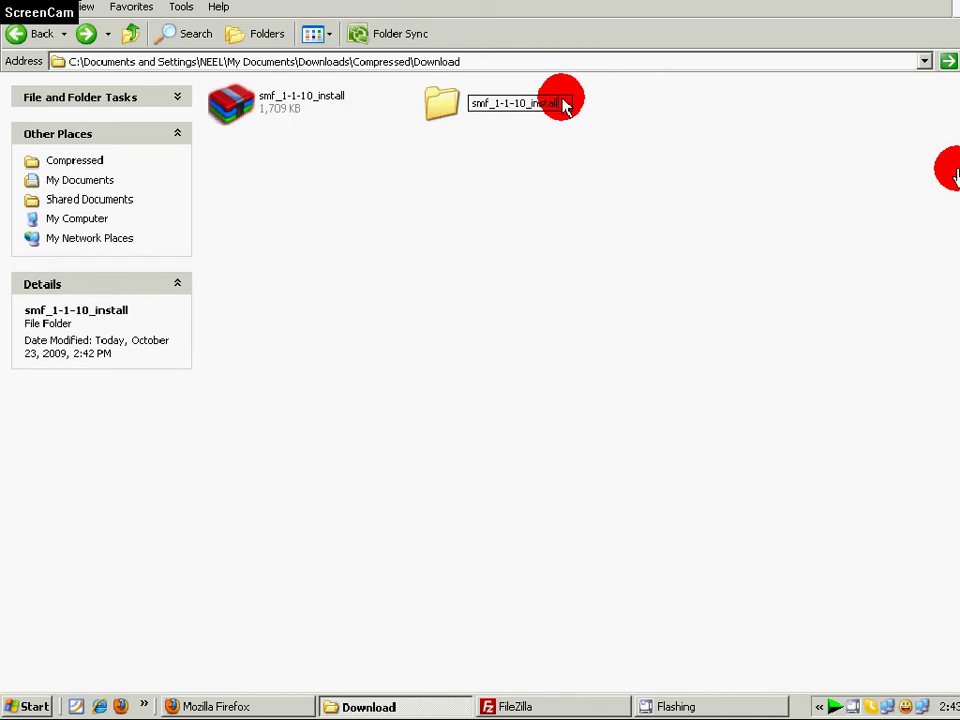
{"action": "key", "text": "BackSpace"}
{"action": "key", "text": "BackSpace"}
{"action": "key", "text": "BackSpace"}
{"action": "key", "text": "BackSpace"}
{"action": "key", "text": "BackSpace"}
{"action": "key", "text": "BackSpace"}
{"action": "key", "text": "BackSpace"}
{"action": "key", "text": "BackSpace"}
{"action": "key", "text": "BackSpace"}
{"action": "key", "text": "BackSpace"}
{"action": "key", "text": "BackSpace"}
{"action": "key", "text": "BackSpace"}
{"action": "key", "text": "BackSpace"}
{"action": "key", "text": "BackSpace"}
{"action": "key", "text": "BackSpace"}
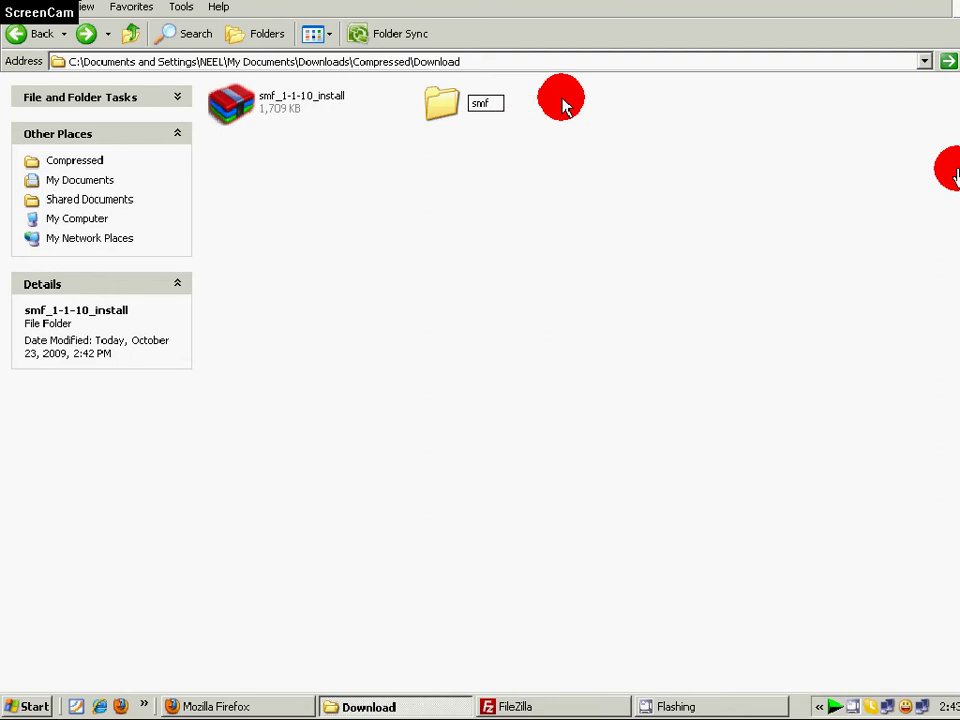
{"action": "left_click", "coordinate": [456, 100]}
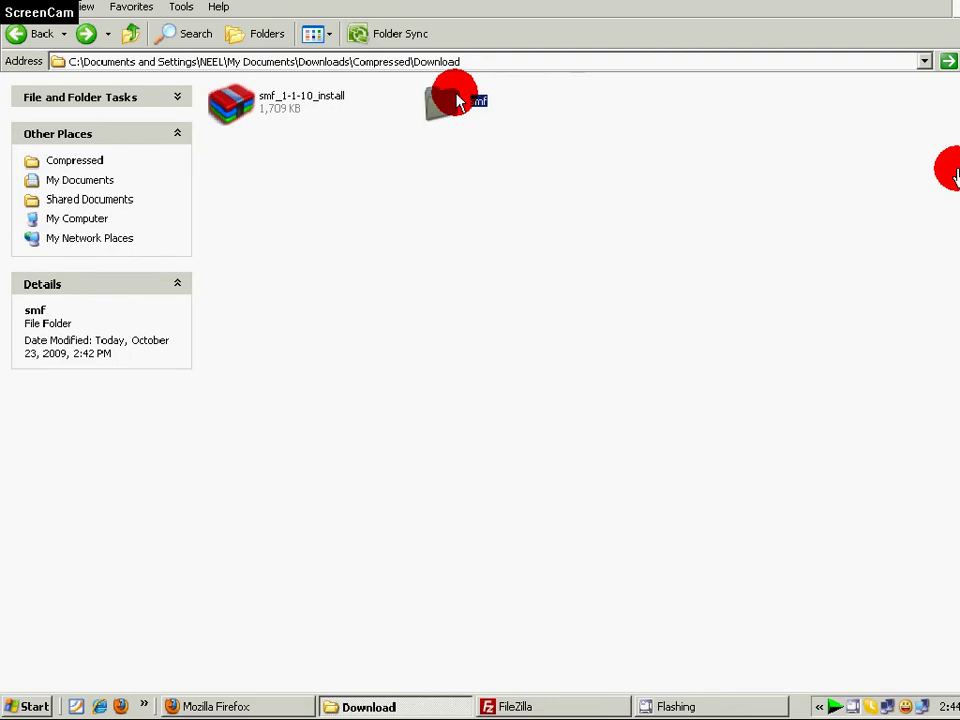
Step: Check the contents of the smf folder and return to the Download folder
{"action": "double_click", "coordinate": [456, 100]}
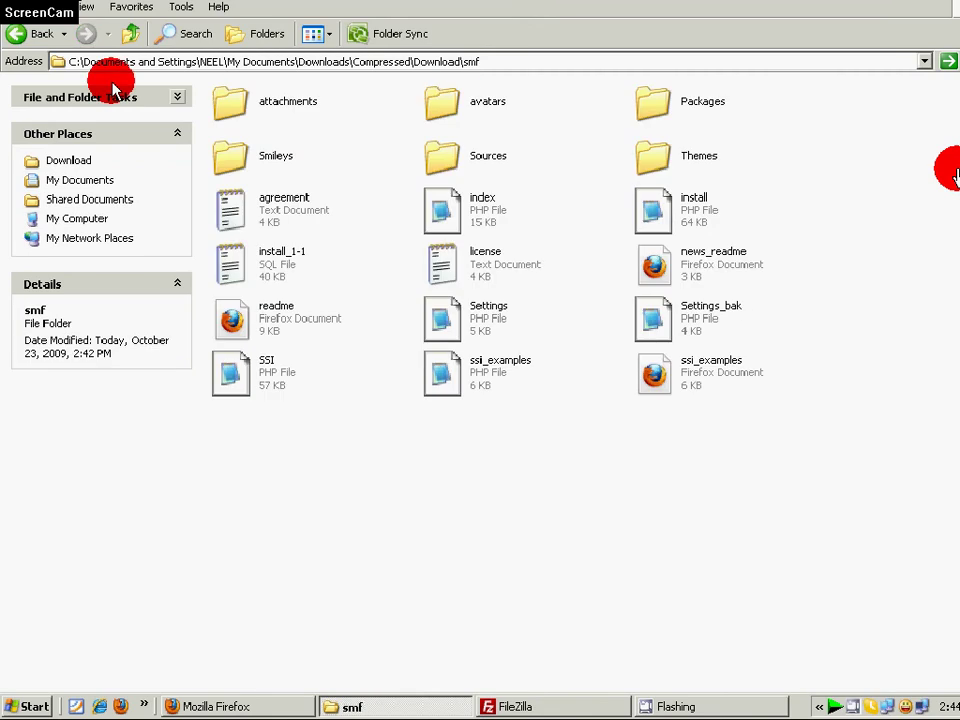
{"action": "left_click", "coordinate": [30, 40]}
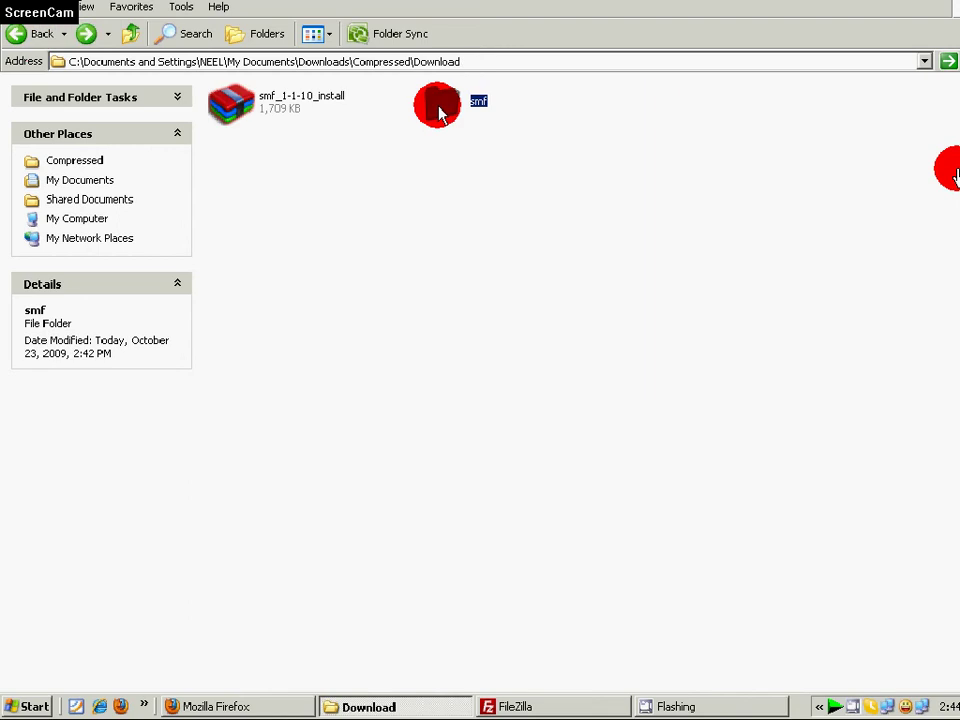
Step: Switch to FileZilla, connect to the money4fun.co.cc server and upload the local smf folder to its root directory
{"action": "left_click", "coordinate": [518, 706]}
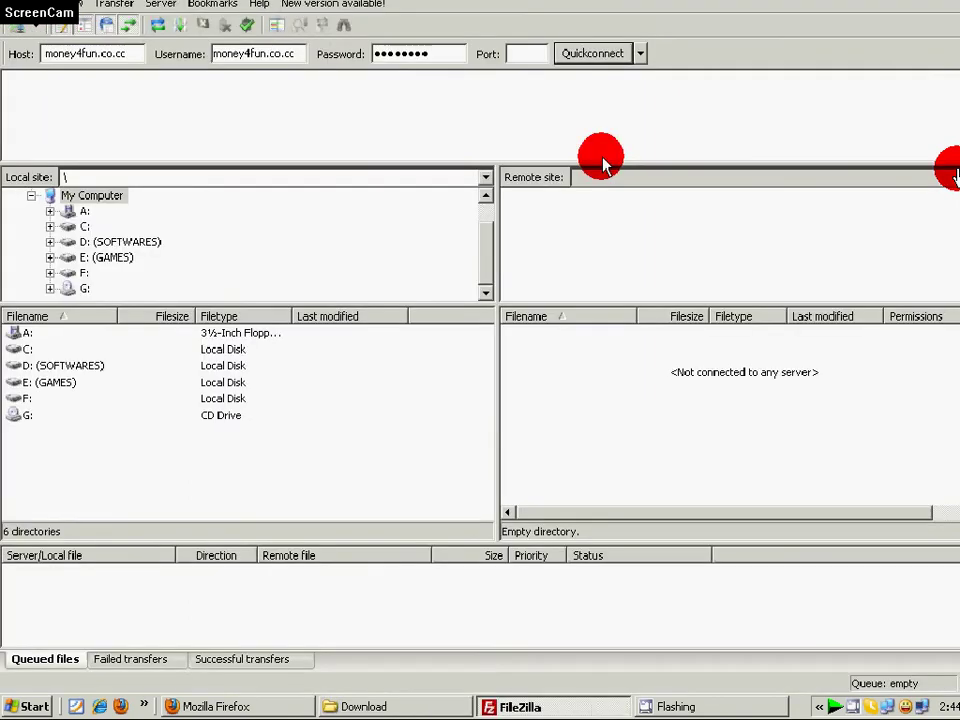
{"action": "left_click", "coordinate": [585, 55]}
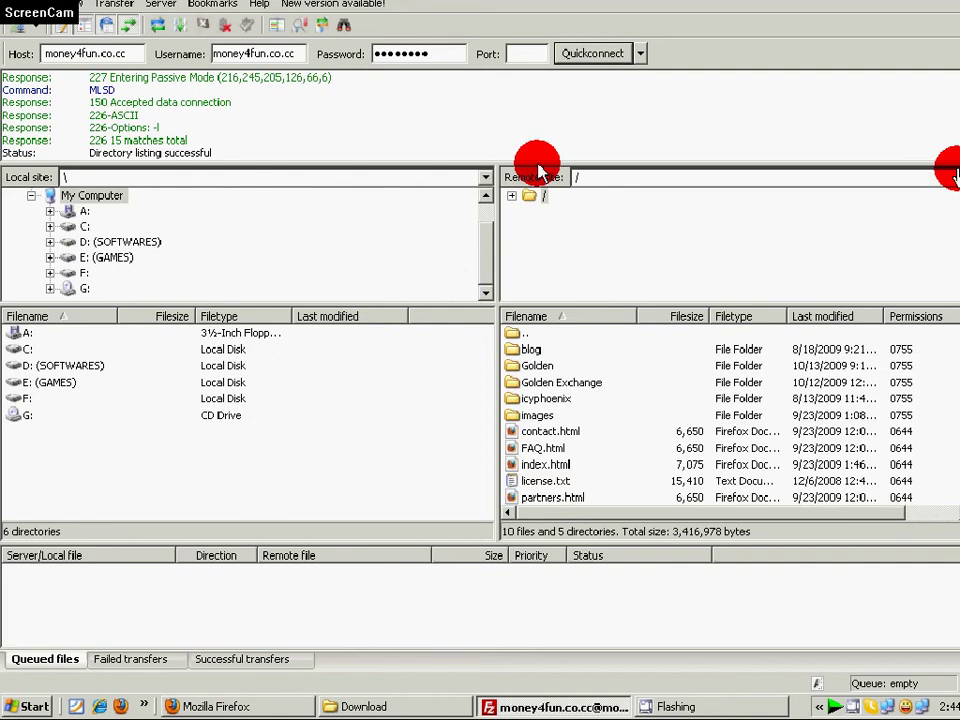
{"action": "key", "text": "alt+Tab"}
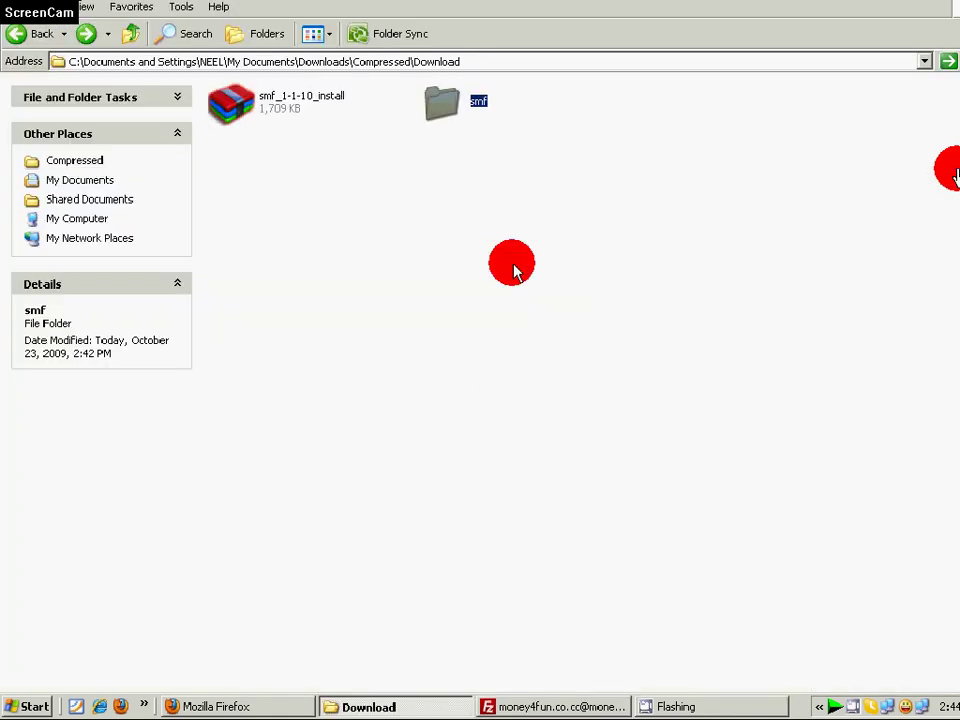
{"action": "left_click_drag", "start_coordinate": [513, 270], "coordinate": [543, 200]}
{"action": "key", "text": "alt+Tab"}
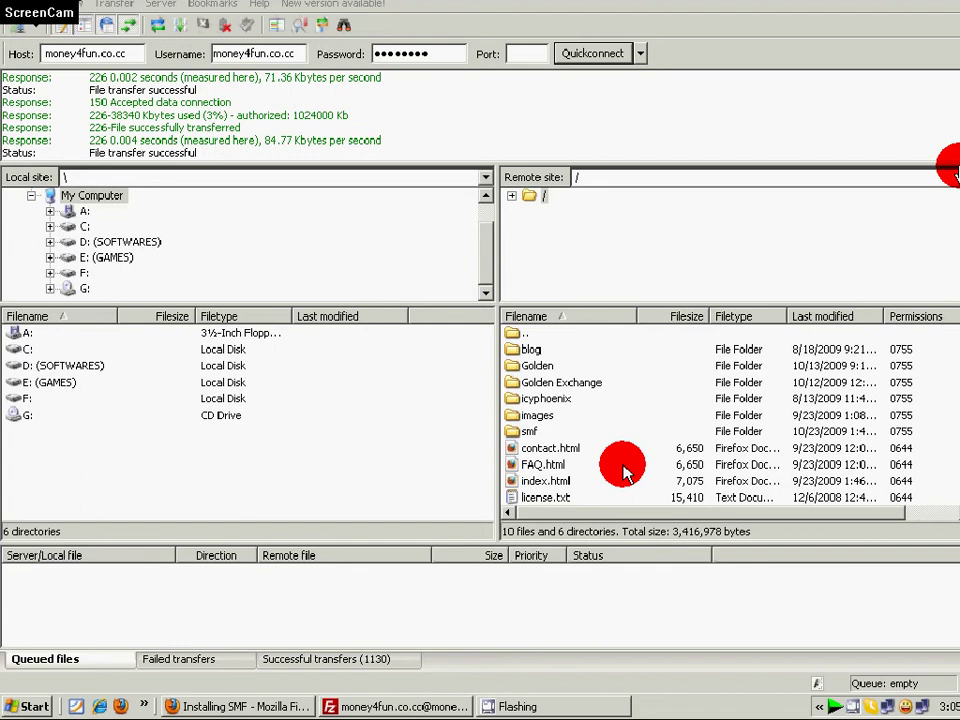
Step: In the server's smf directory, set the attachments folder's permissions to 777
{"action": "double_click", "coordinate": [527, 433]}
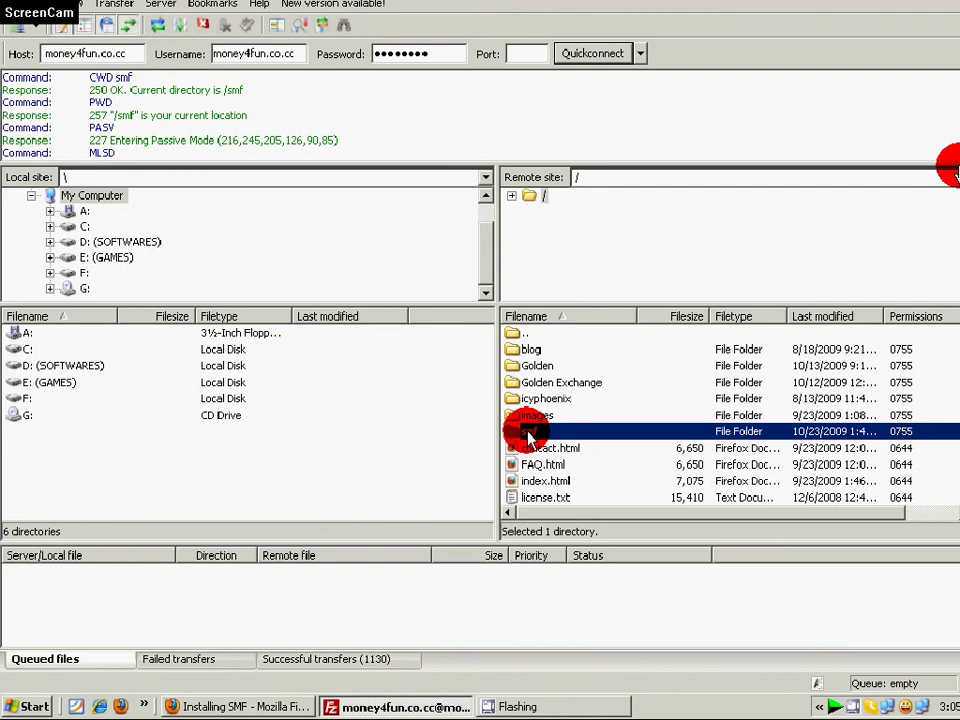
{"action": "left_click", "coordinate": [545, 349]}
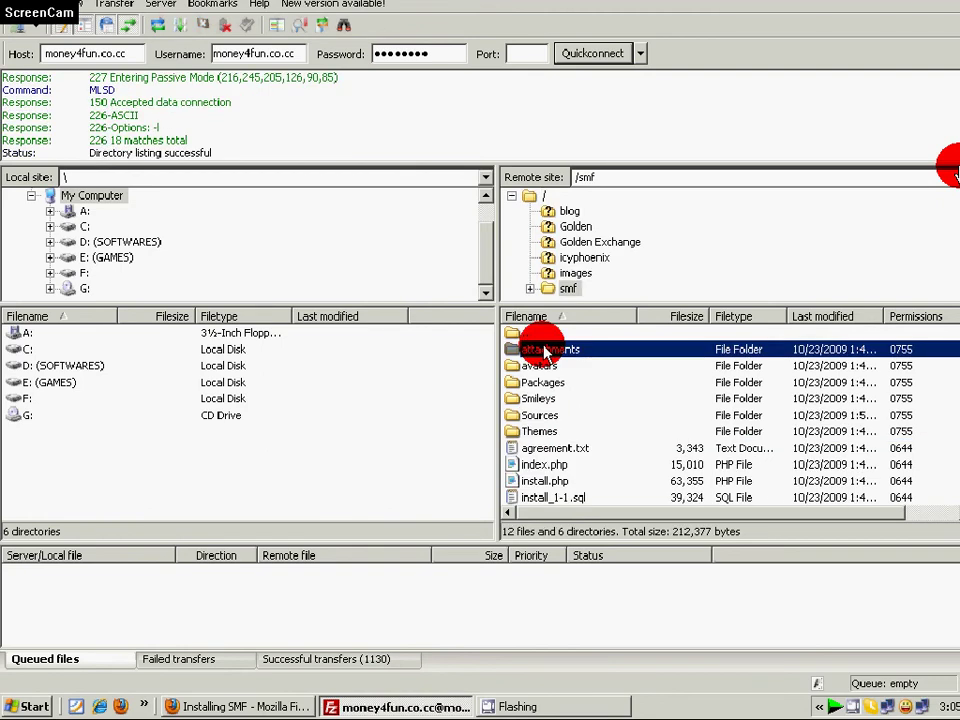
{"action": "right_click", "coordinate": [545, 350]}
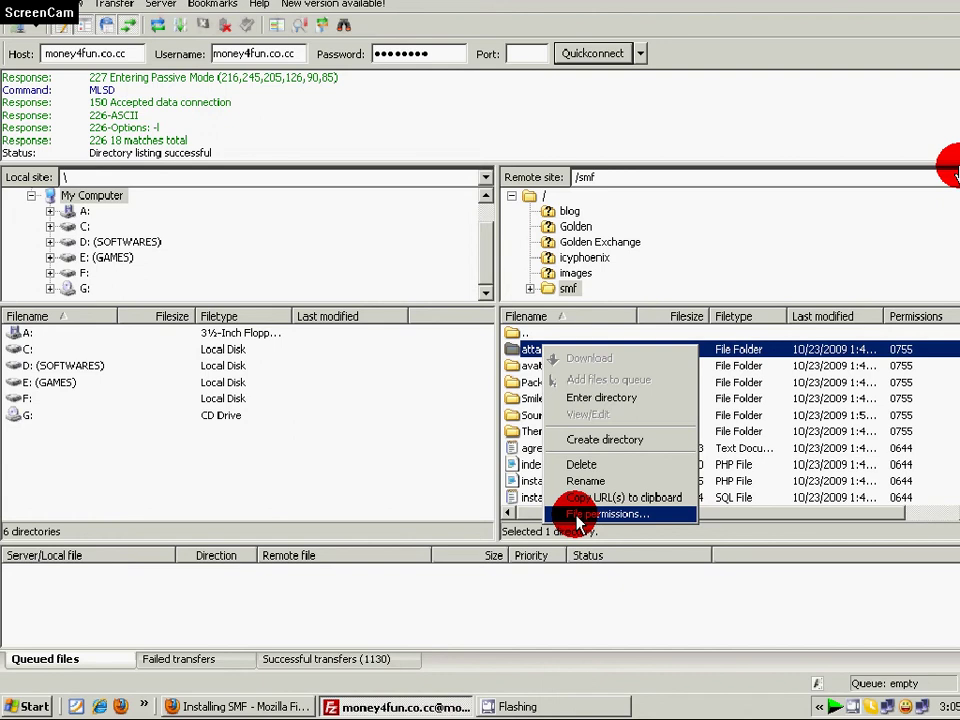
{"action": "left_click", "coordinate": [578, 516]}
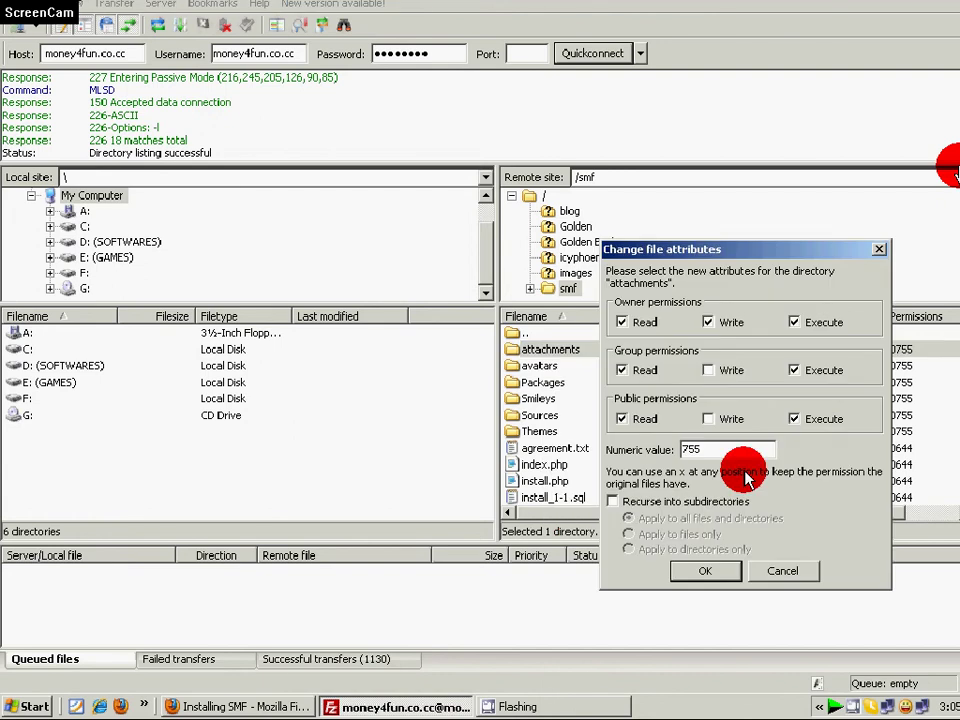
{"action": "double_click", "coordinate": [700, 449]}
{"action": "type", "text": "7"}
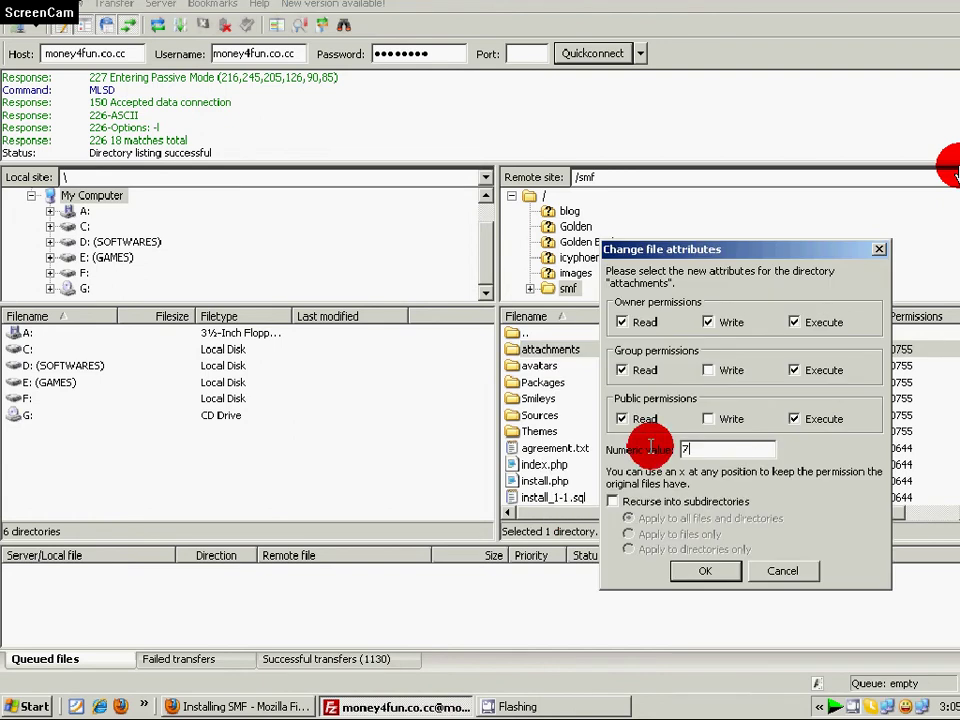
{"action": "type", "text": "77"}
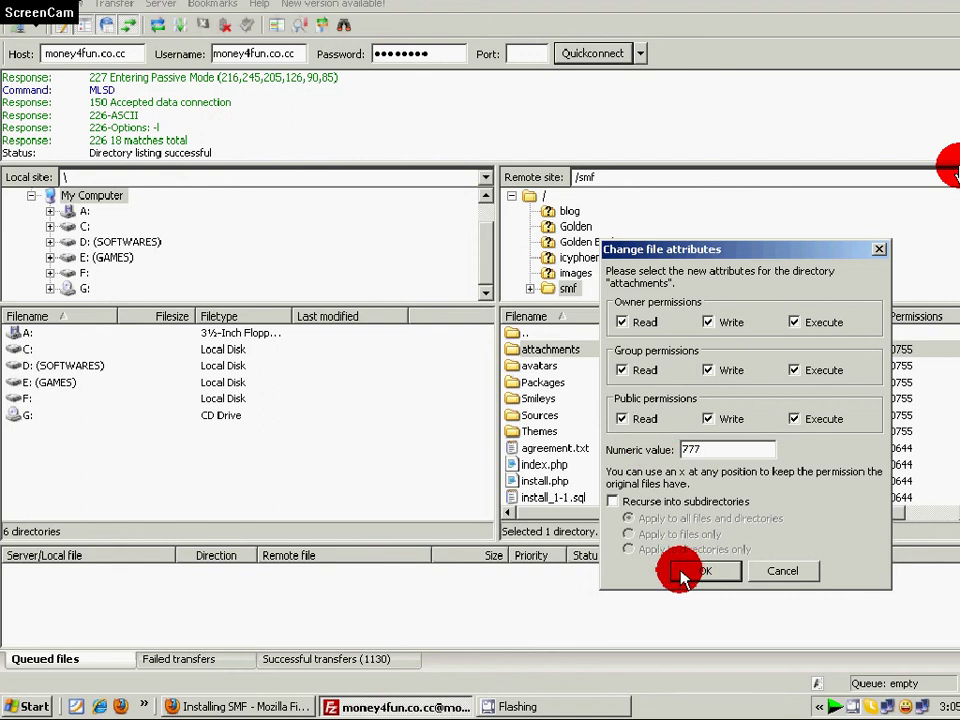
{"action": "left_click", "coordinate": [700, 571]}
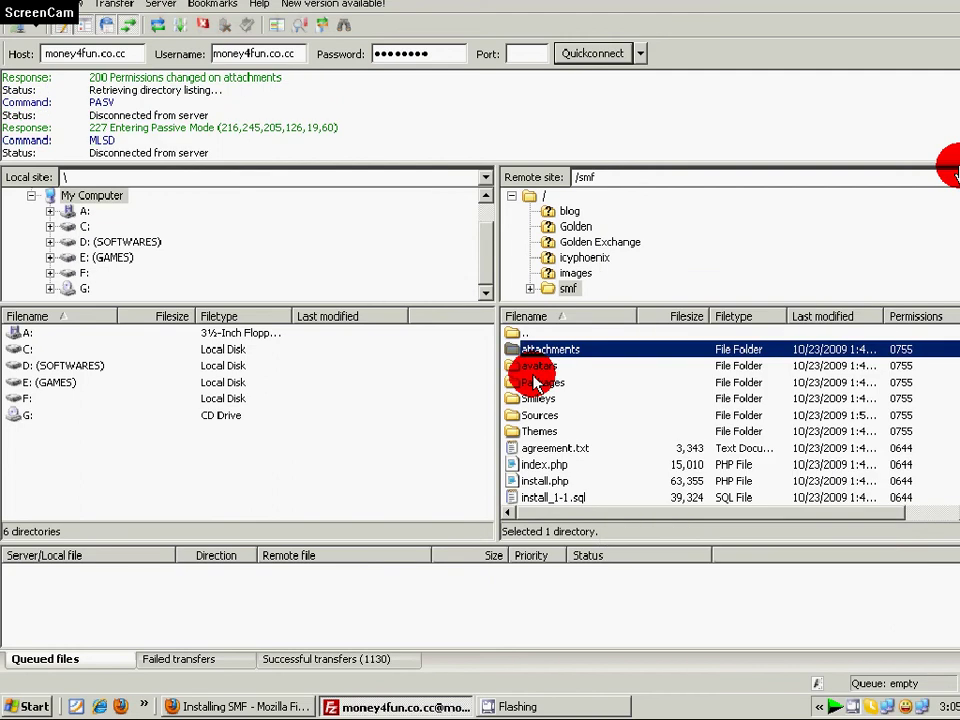
Step: Set the permissions of the remote avatars folder to 777
{"action": "right_click", "coordinate": [542, 367]}
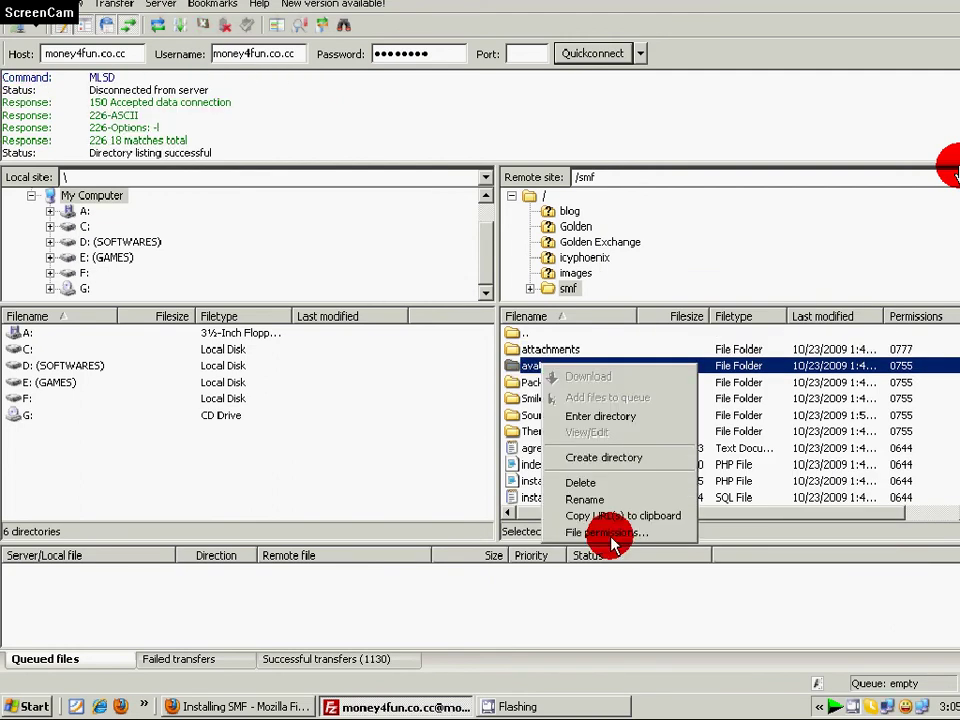
{"action": "left_click", "coordinate": [606, 533]}
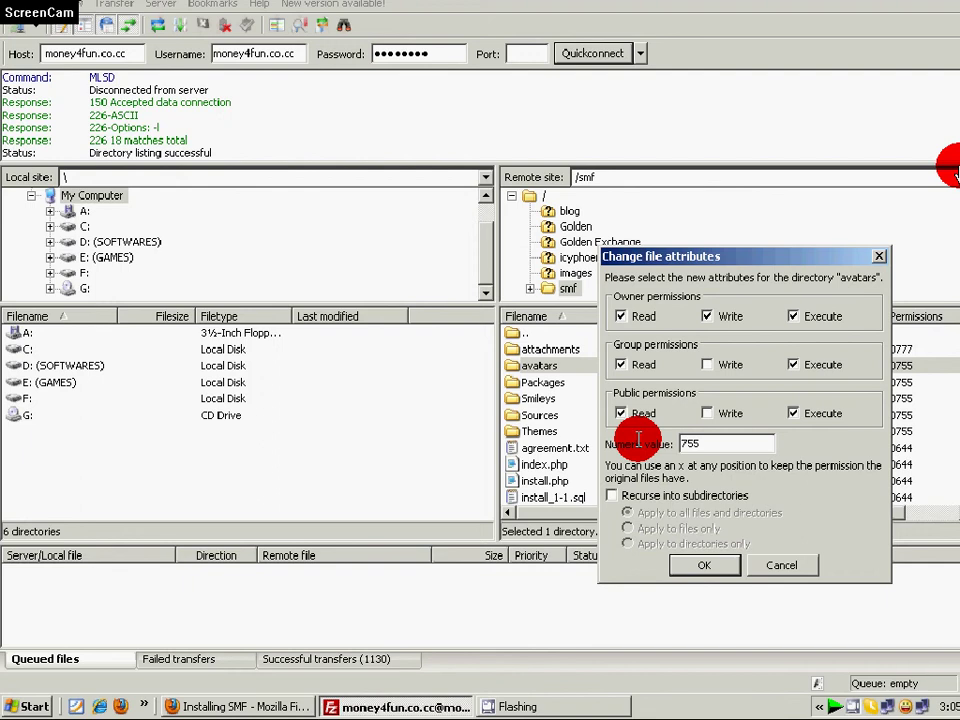
{"action": "type", "text": "777"}
{"action": "key", "text": "Return"}
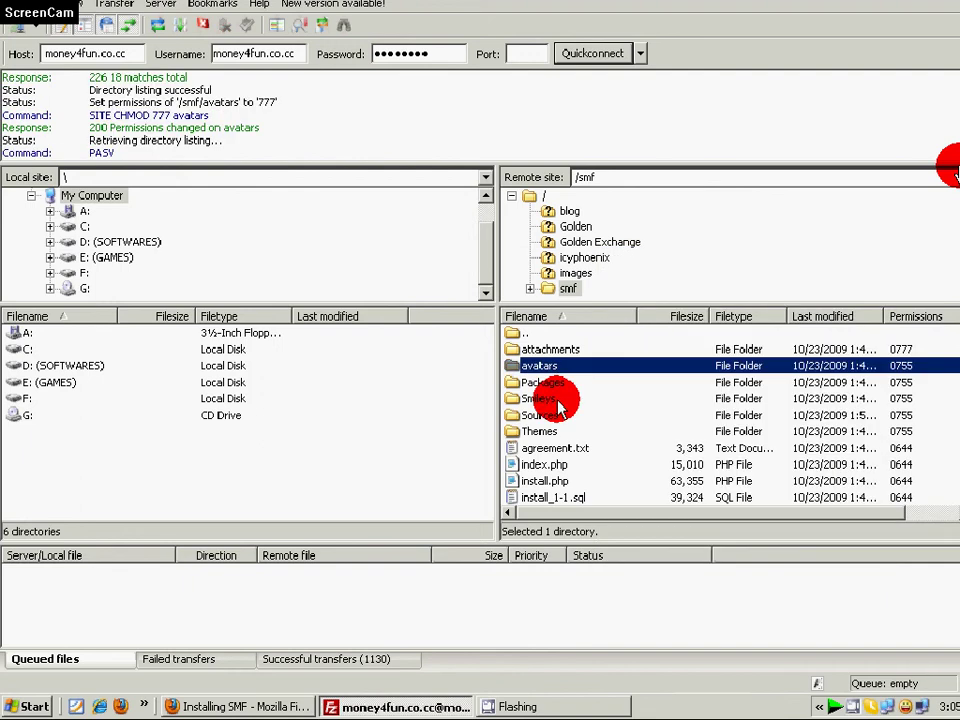
Step: Set the permissions of the remote Packages folder to 777
{"action": "right_click", "coordinate": [552, 385]}
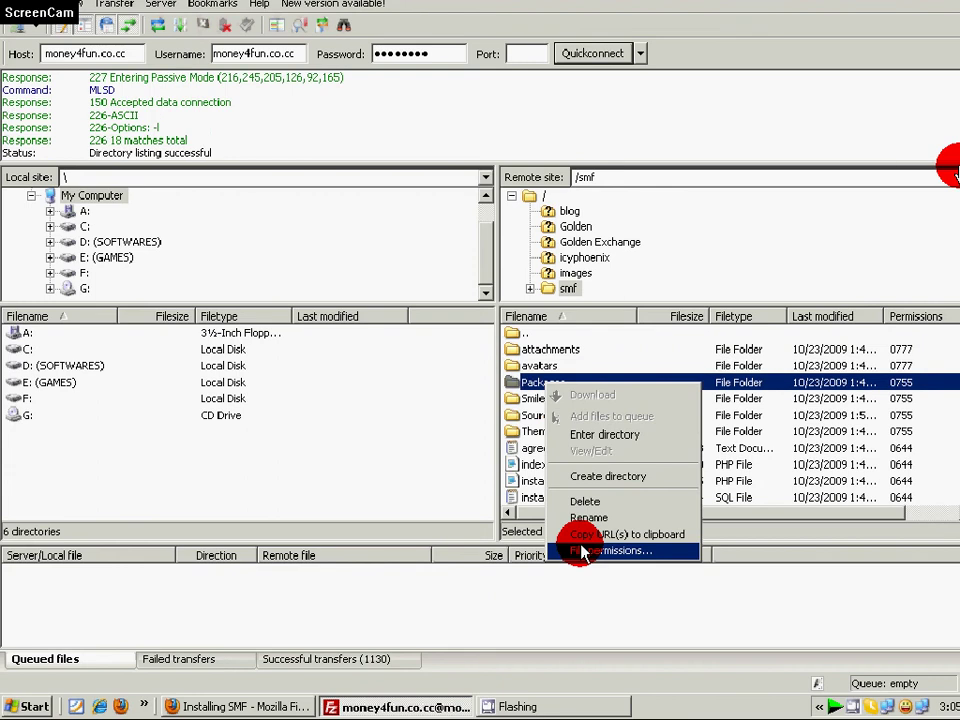
{"action": "left_click", "coordinate": [583, 551]}
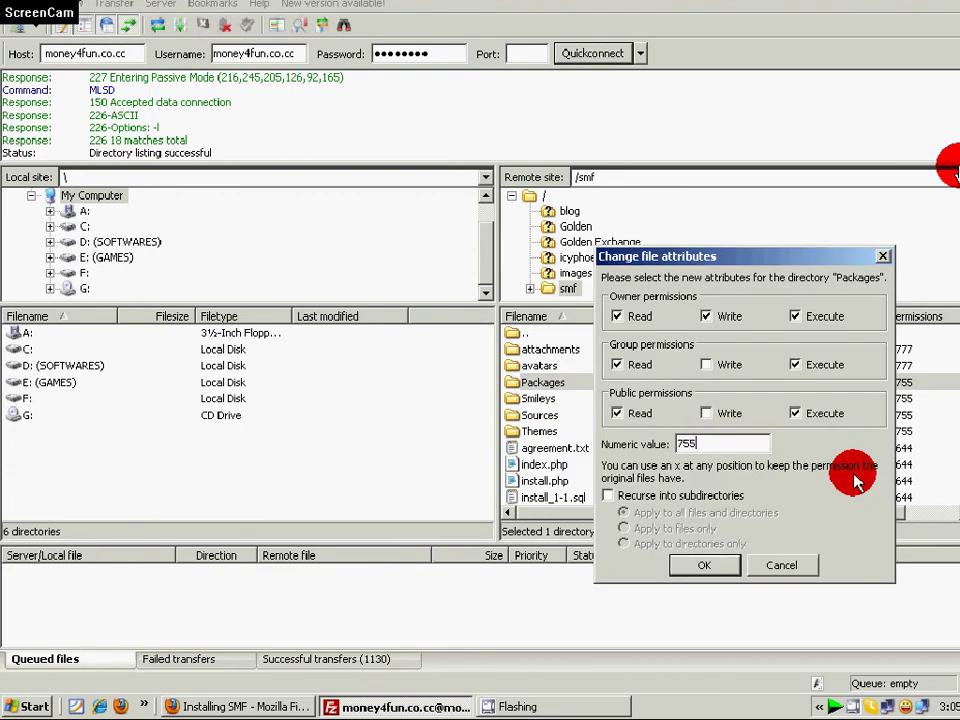
{"action": "key", "text": "BackSpace"}
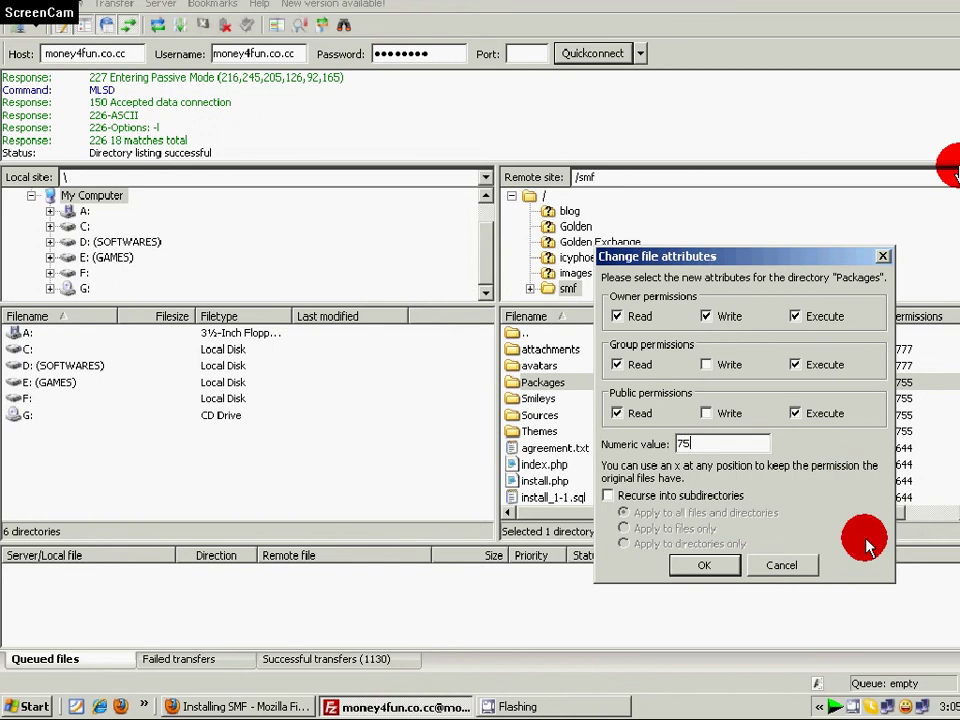
{"action": "key", "text": "BackSpace"}
{"action": "type", "text": "77"}
{"action": "key", "text": "Return"}
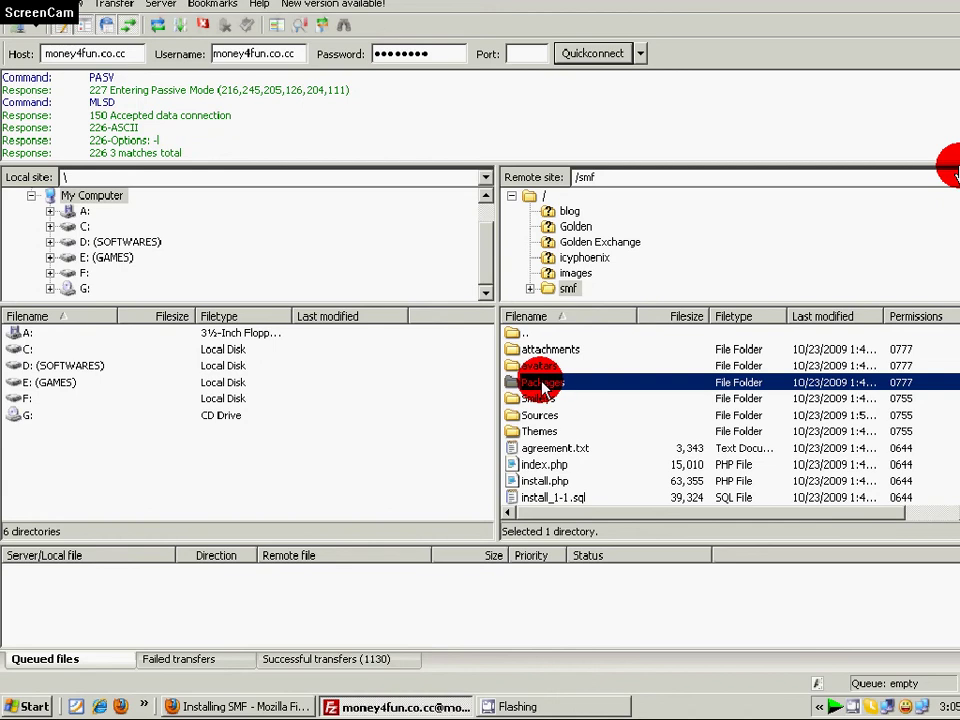
Step: In the remote Packages folder, set the permissions of installed.list to 777 and return to the parent smf folder
{"action": "double_click", "coordinate": [541, 384]}
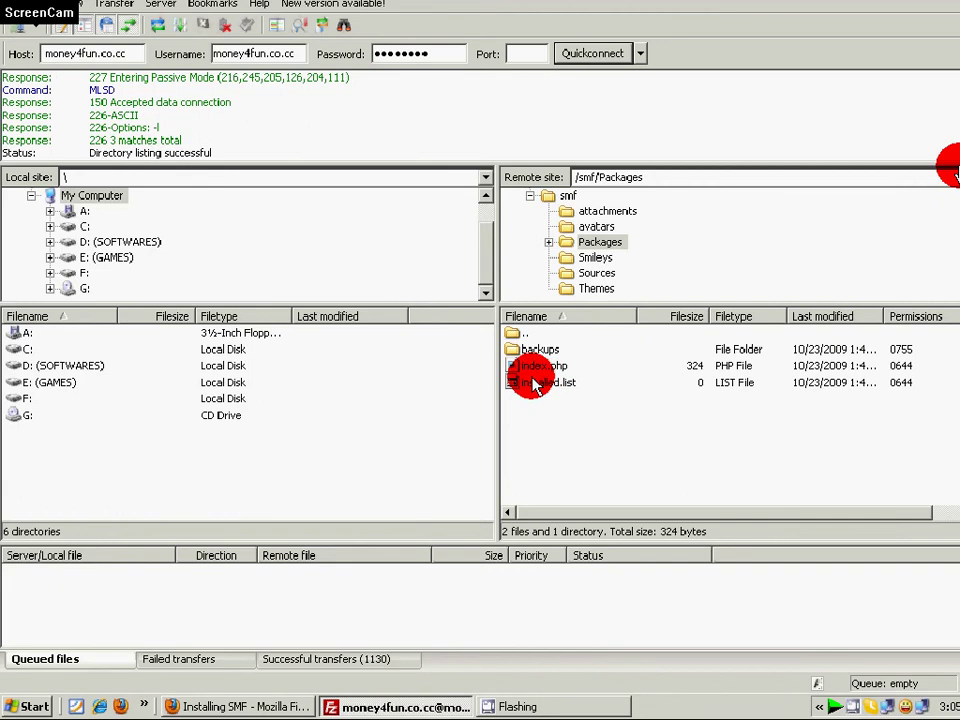
{"action": "right_click", "coordinate": [534, 382]}
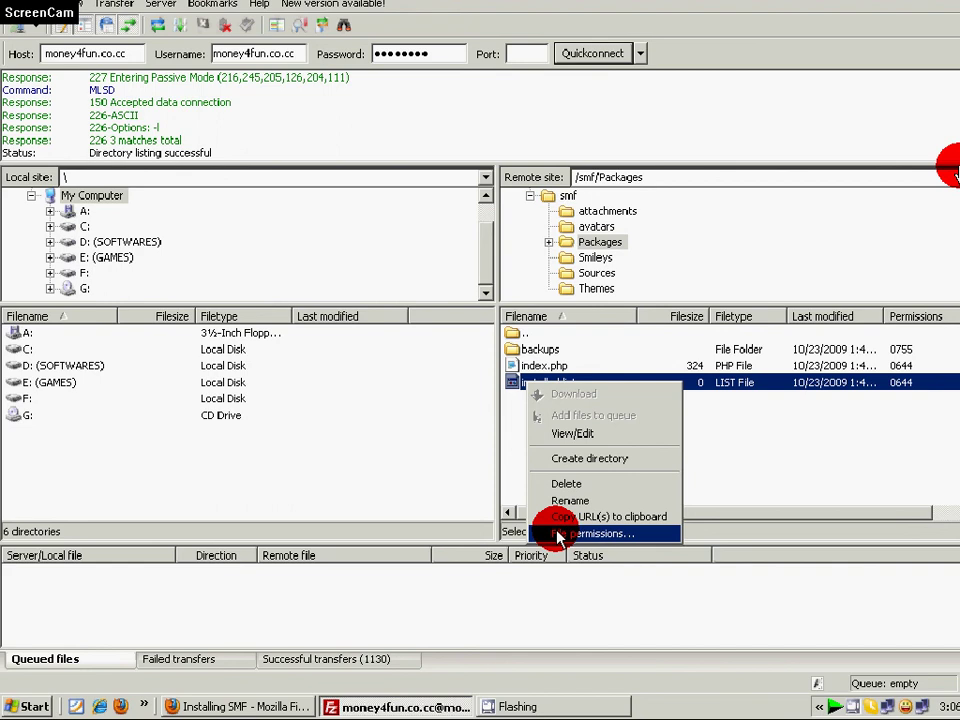
{"action": "left_click", "coordinate": [559, 534]}
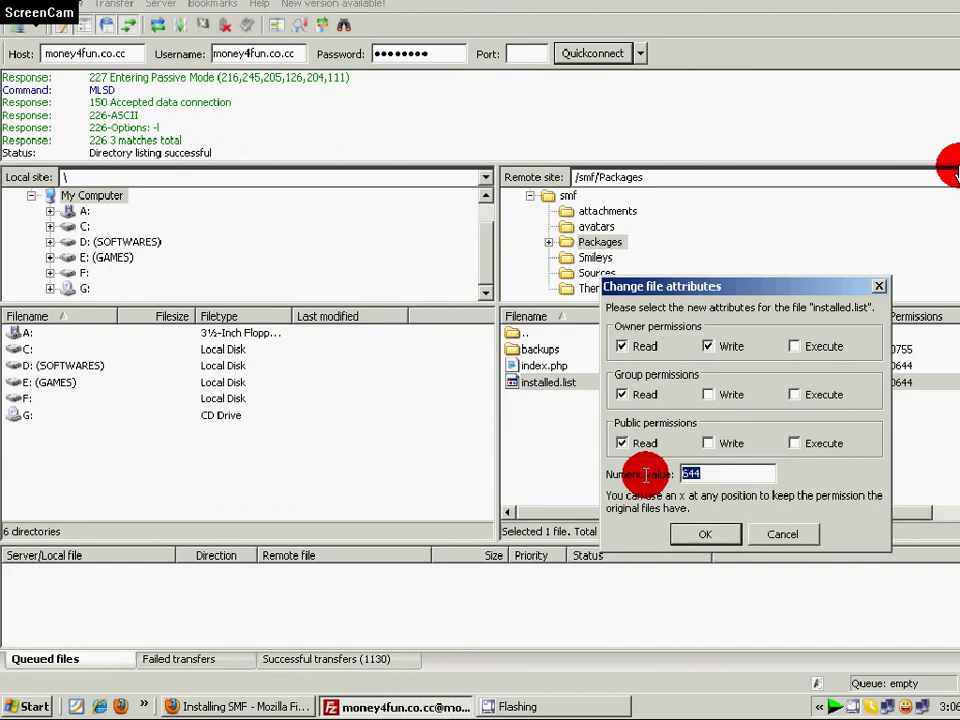
{"action": "type", "text": "777"}
{"action": "key", "text": "Return"}
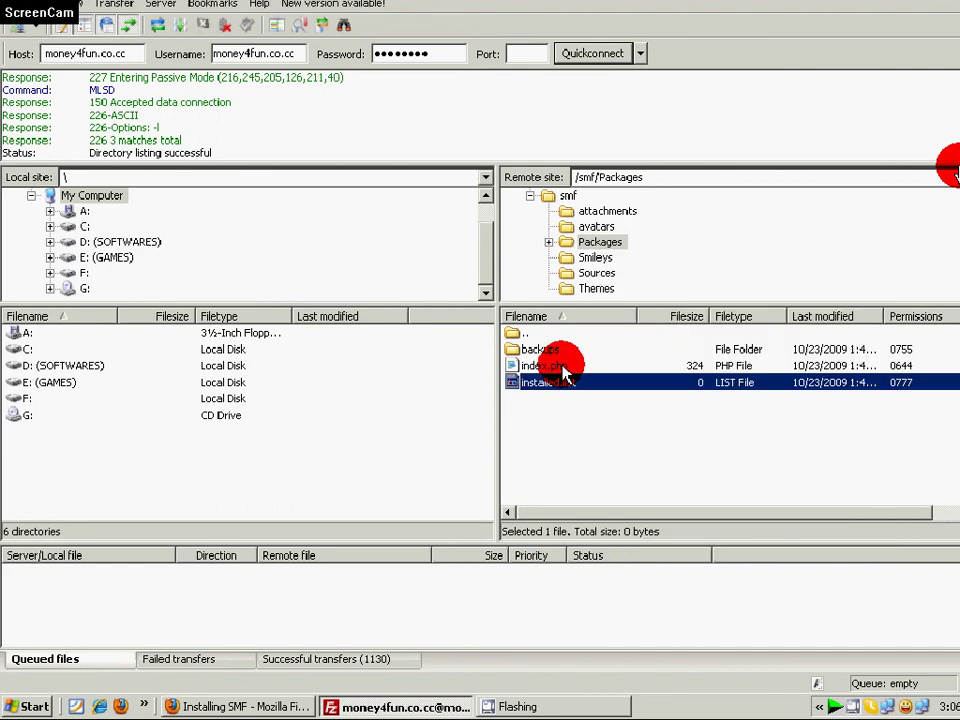
{"action": "double_click", "coordinate": [527, 334]}
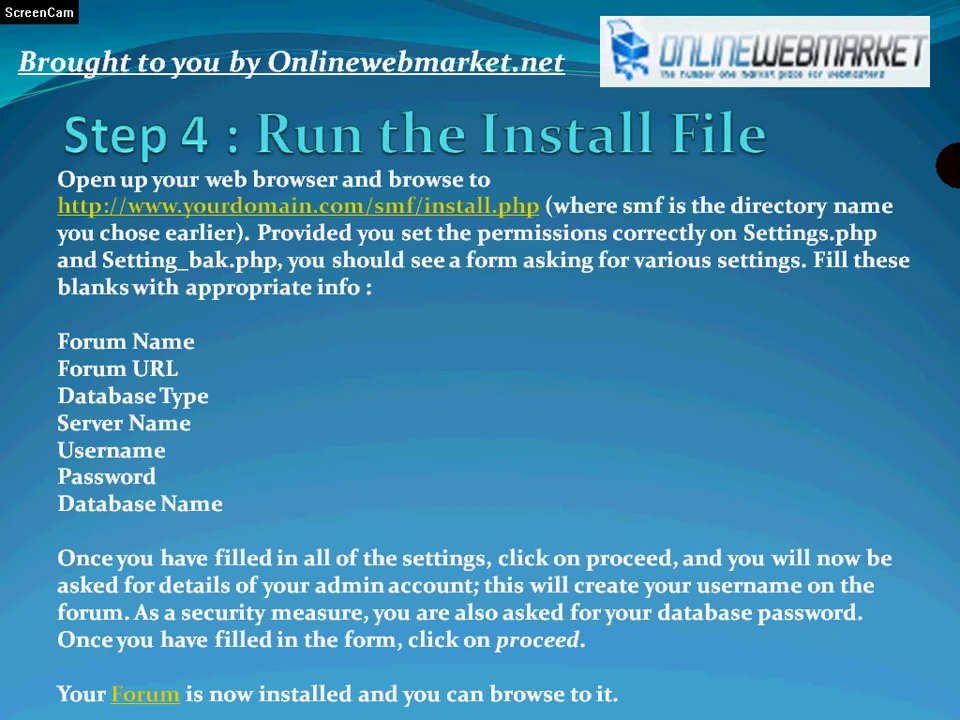
{"action": "key", "text": "Escape"}
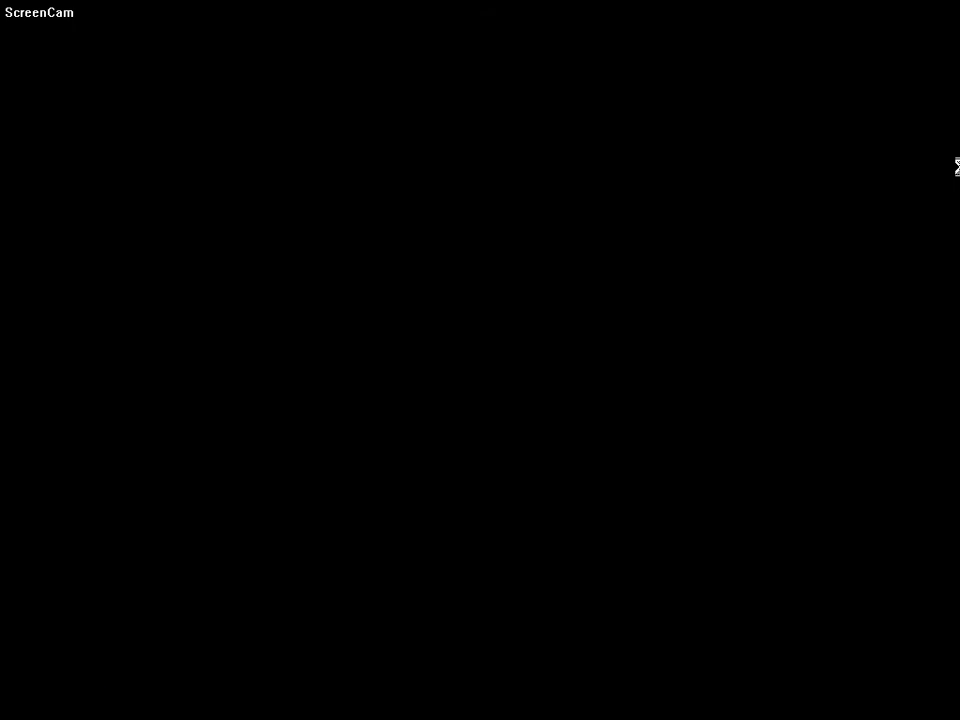
{"action": "left_click", "coordinate": [260, 708]}
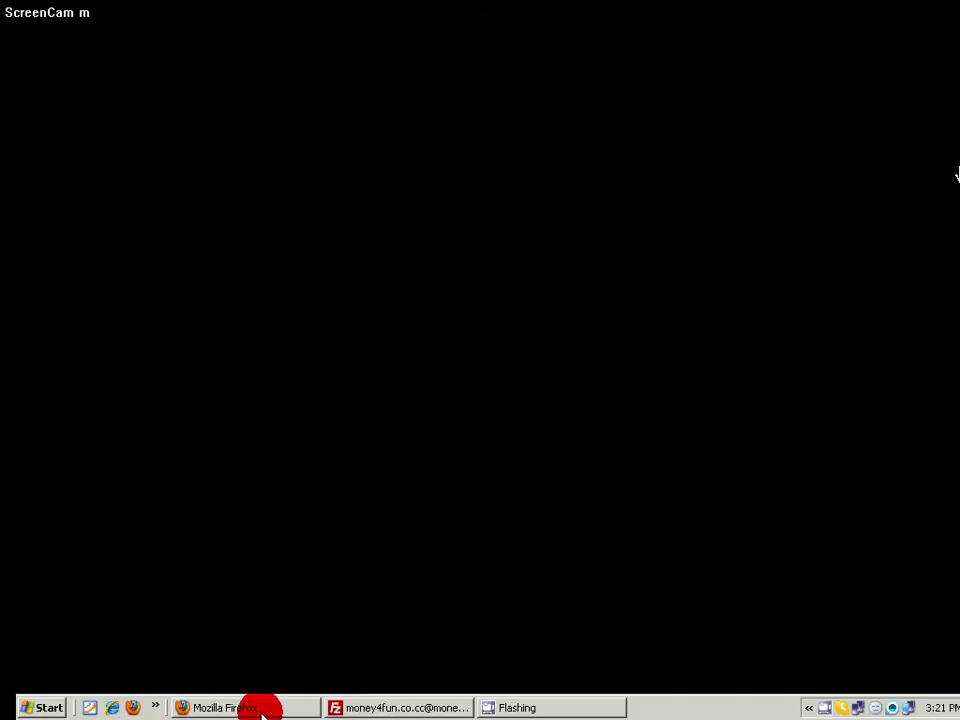
{"action": "left_click", "coordinate": [494, 120]}
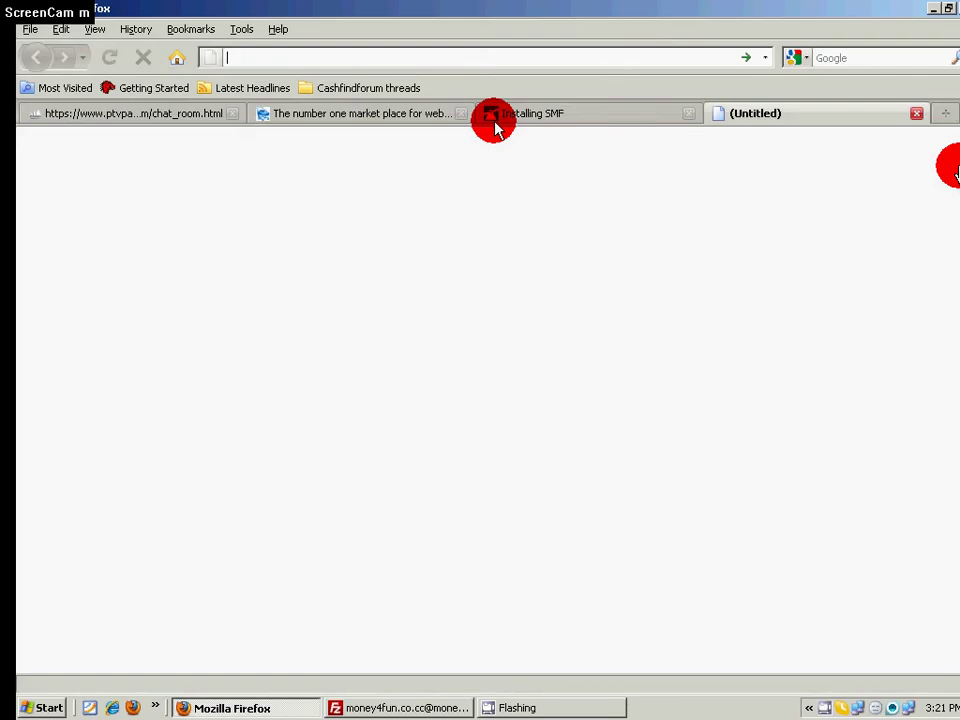
{"action": "left_click", "coordinate": [511, 57]}
{"action": "type", "text": "http://www.money4fun.co.cc/smf/install.php"}
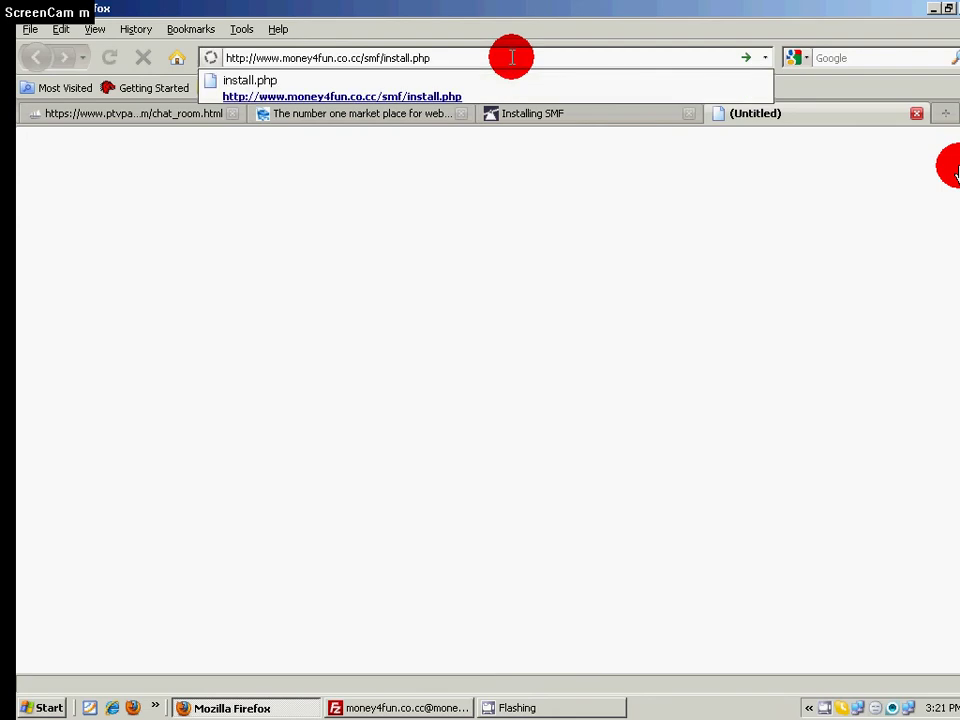
{"action": "key", "text": "Return"}
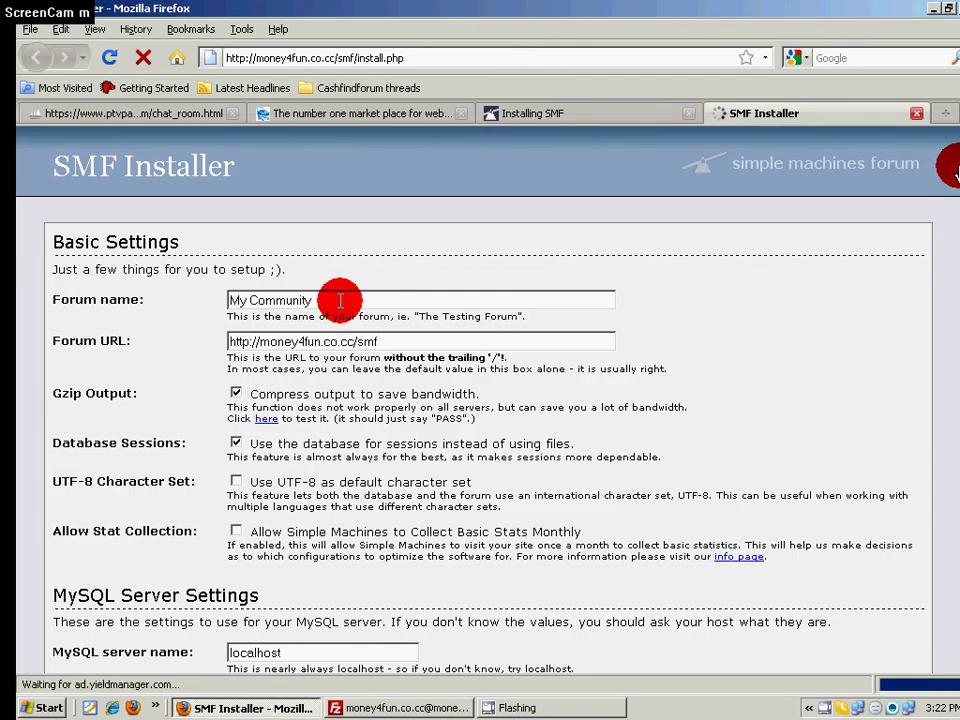
Step: Set the forum name in the installer's Basic Settings to Onlinewebmarket.net
{"action": "left_click_drag", "start_coordinate": [340, 300], "coordinate": [272, 300]}
{"action": "left_click", "coordinate": [231, 322]}
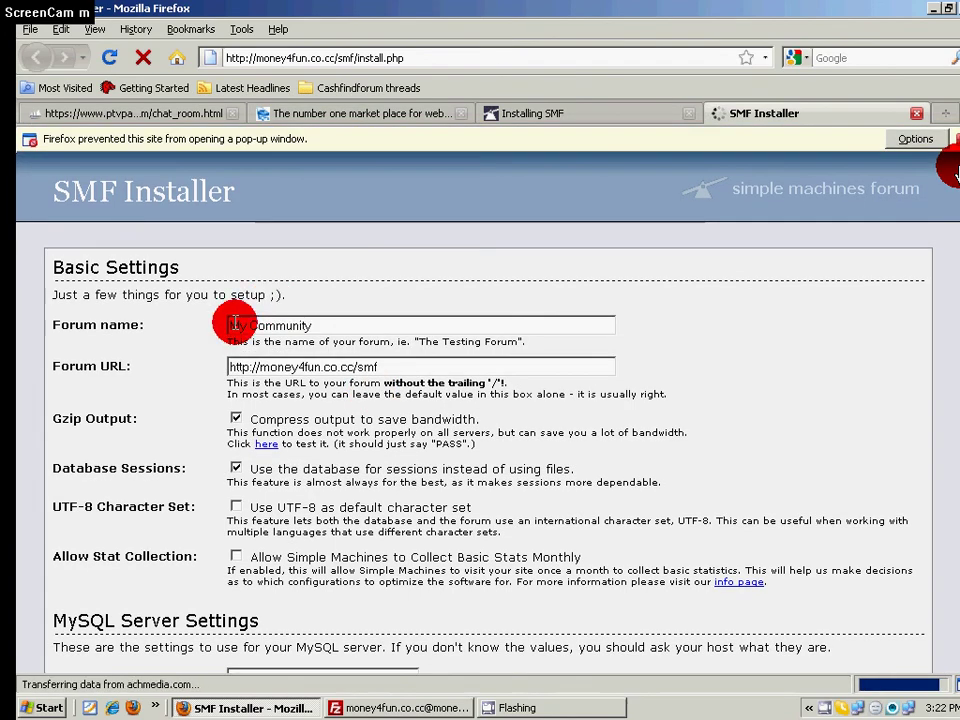
{"action": "triple_click", "coordinate": [319, 324]}
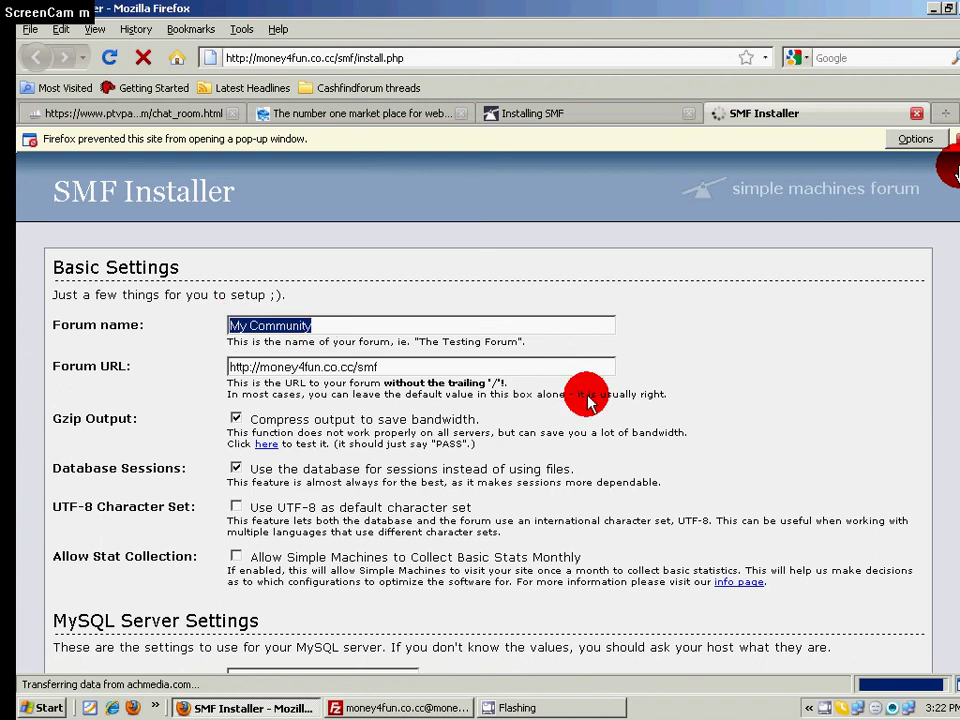
{"action": "left_click", "coordinate": [668, 422]}
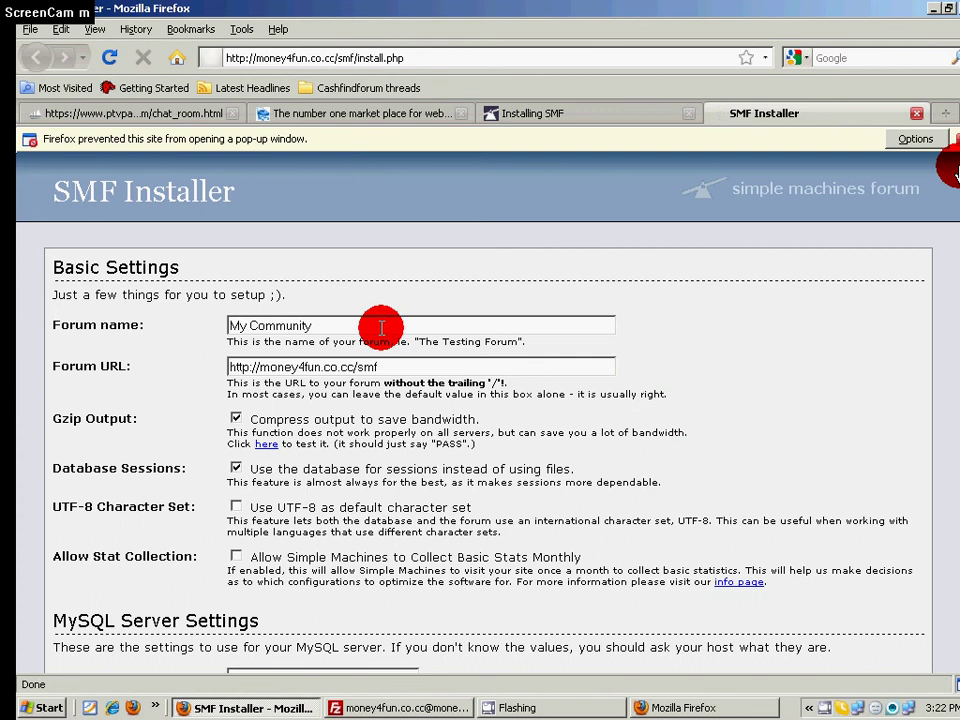
{"action": "triple_click", "coordinate": [279, 326]}
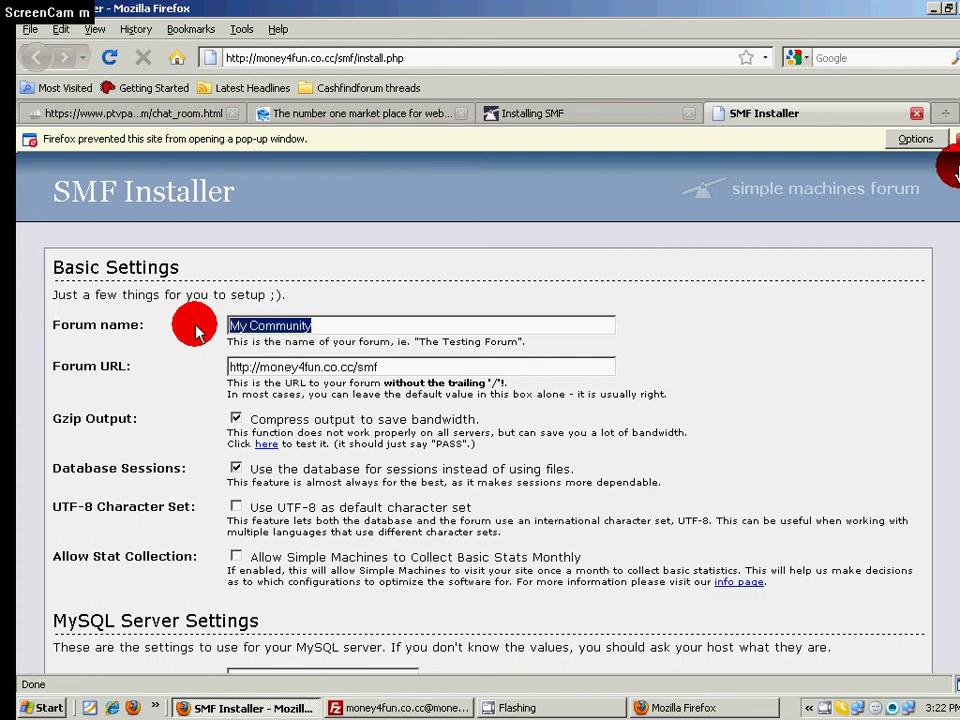
{"action": "type", "text": "Onlineweb"}
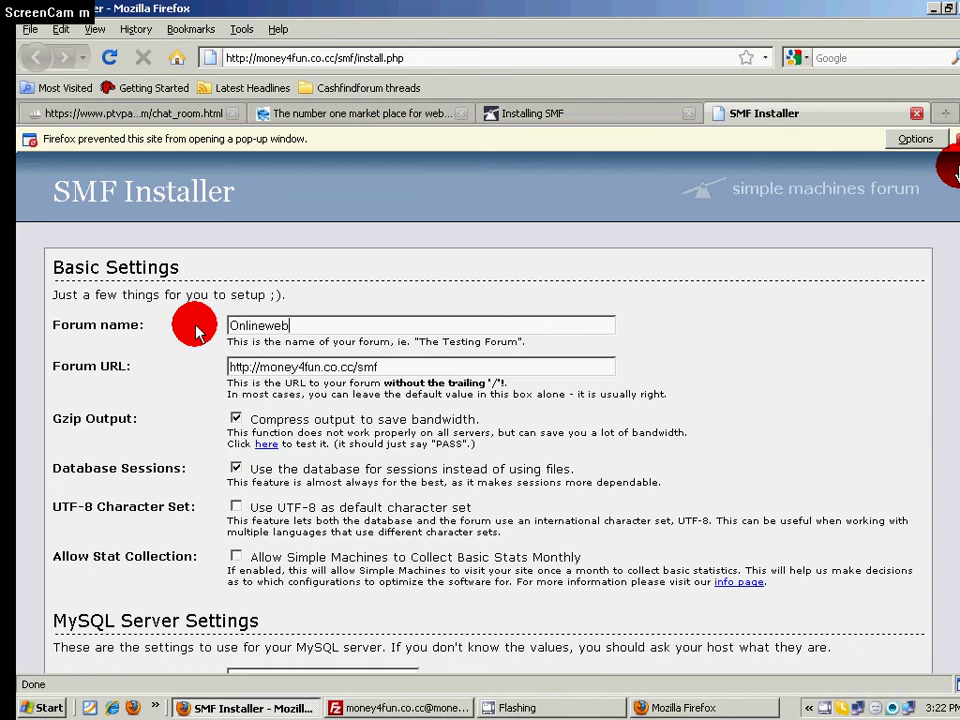
{"action": "type", "text": "market.net"}
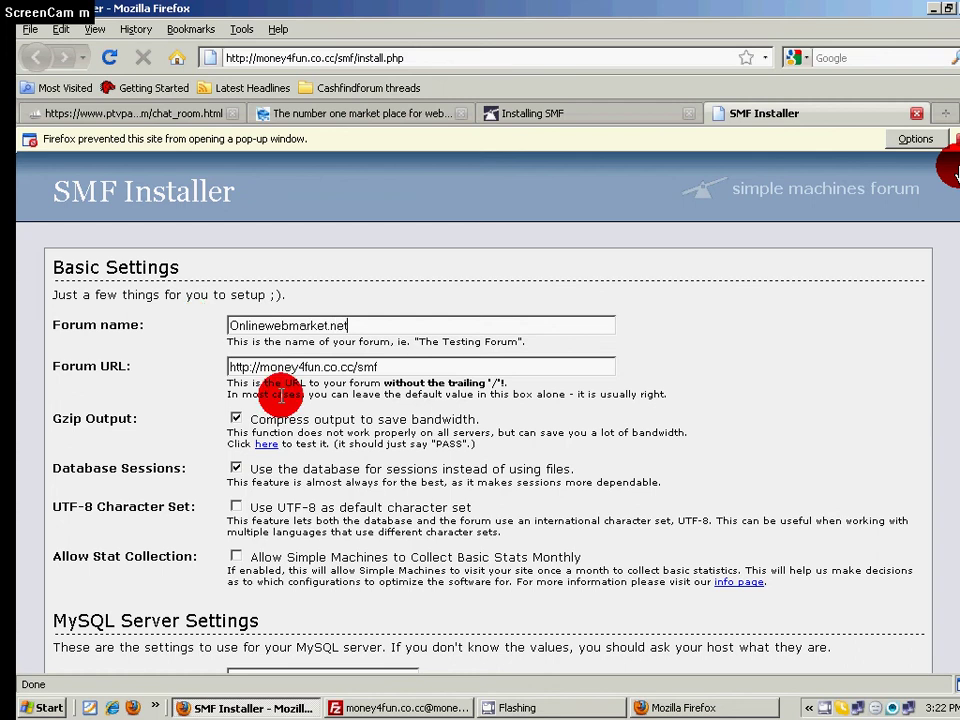
Step: Open the MySQL username entry in the MySQL Server Settings for editing
{"action": "scroll", "coordinate": [283, 397], "scroll_direction": "down", "scroll_amount": 3}
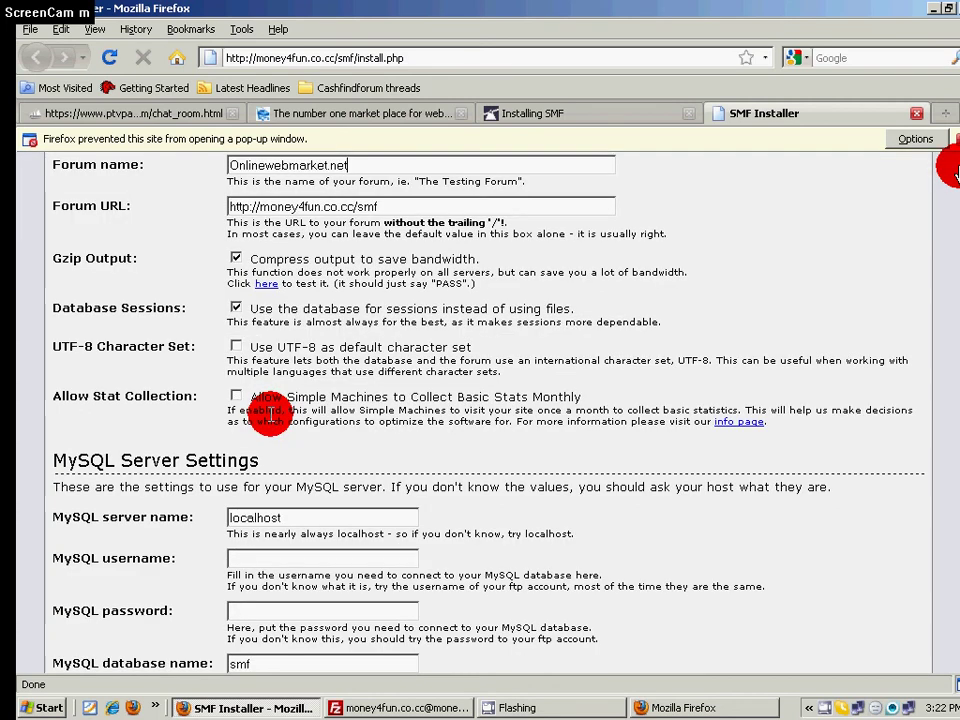
{"action": "scroll", "coordinate": [270, 413], "scroll_direction": "down", "scroll_amount": 1}
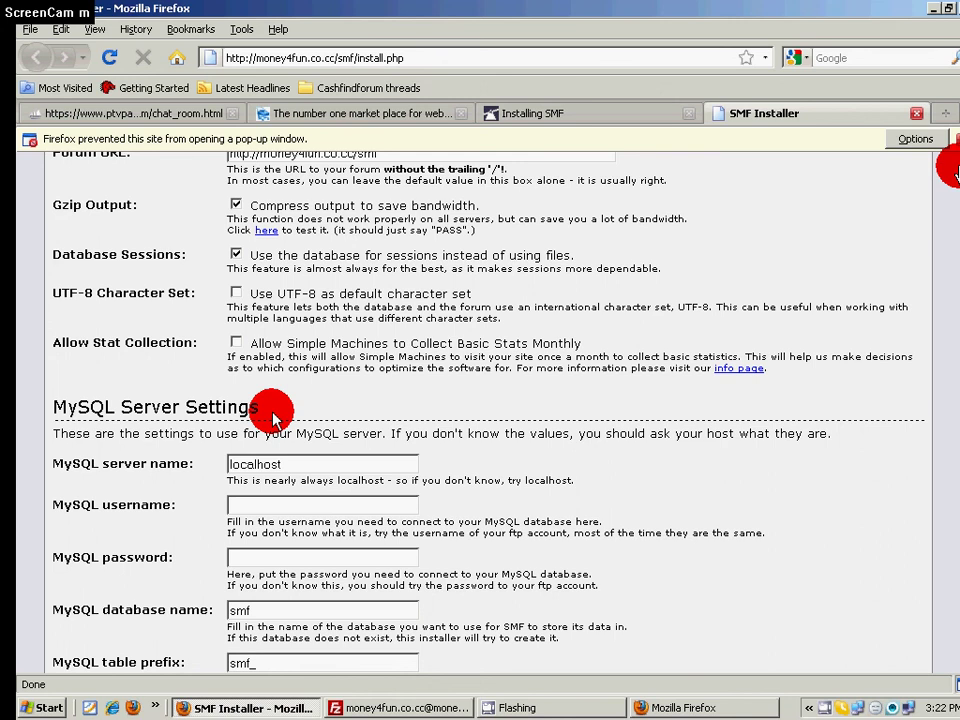
{"action": "scroll", "coordinate": [272, 414], "scroll_direction": "down", "scroll_amount": 2}
{"action": "left_click", "coordinate": [278, 388]}
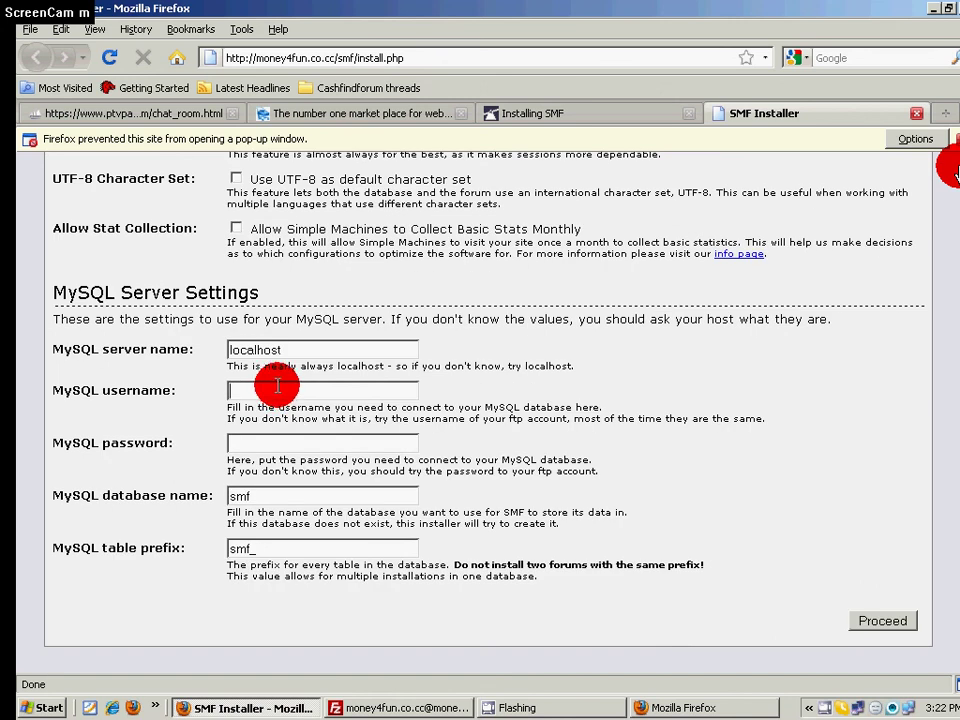